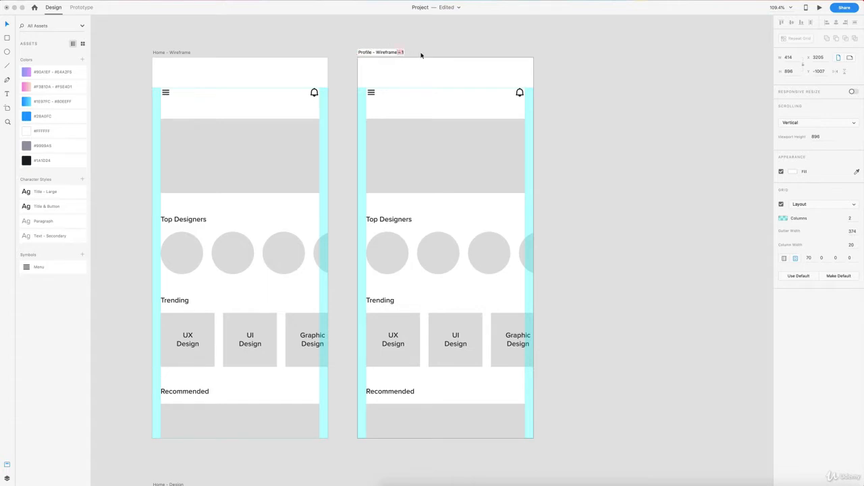
# - Finish renaming the duplicated artboard as Profile - Wireframe and delete all its content below the menu and bell icons
pyautogui.press('BackSpace')
pyautogui.press('Return')
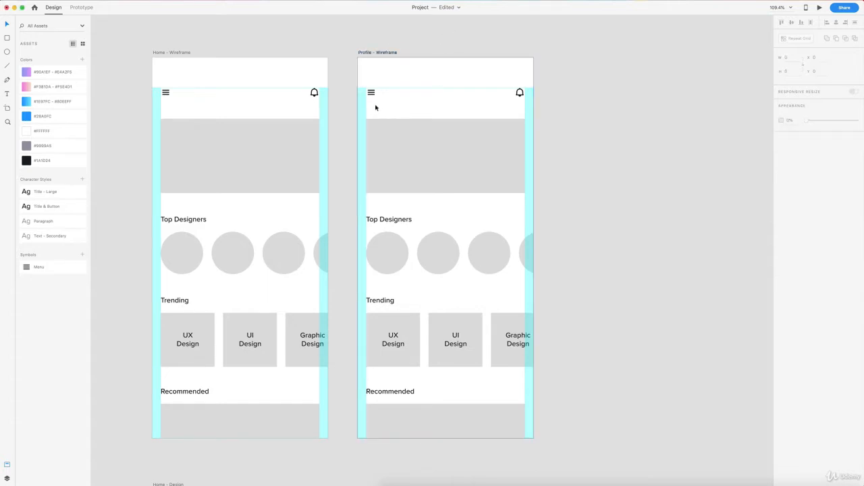
pyautogui.moveTo(376, 108); pyautogui.dragTo(541, 426)
pyautogui.press('Delete')
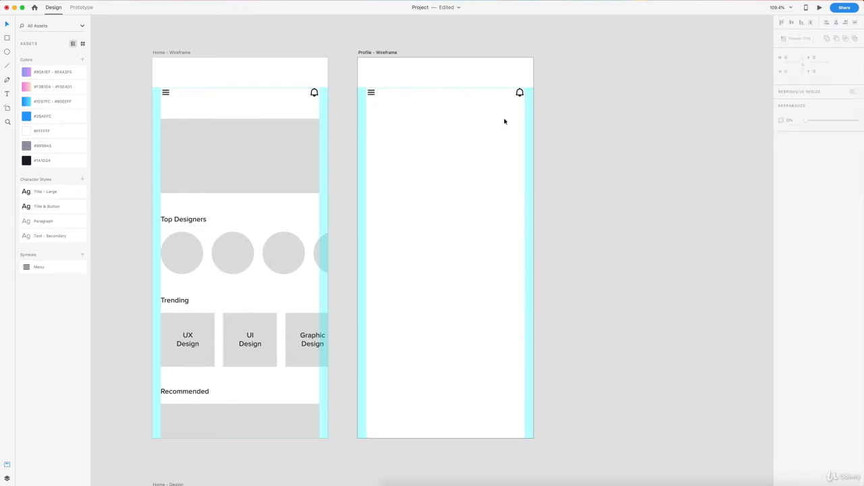
# - Copy the first Top Designers circle onto the Profile artboard and align it with the left margin at X 20, Y 144
pyautogui.click(182, 258)
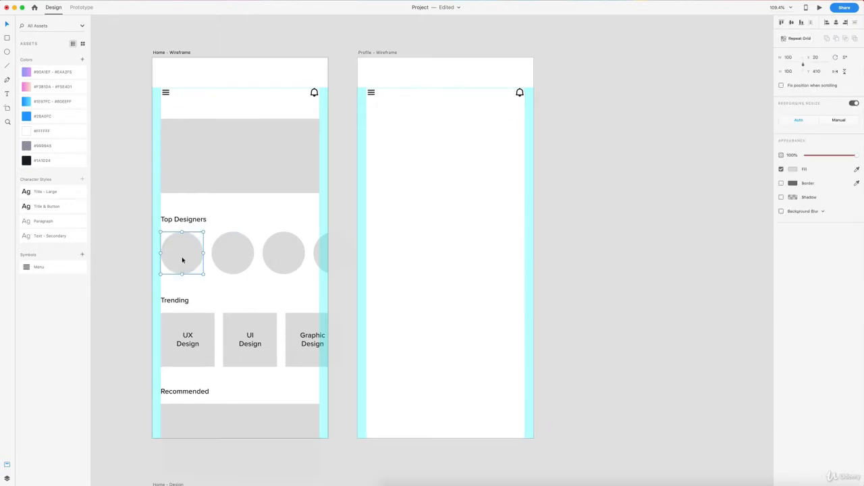
pyautogui.moveTo(181, 258); pyautogui.dragTo(400, 155)
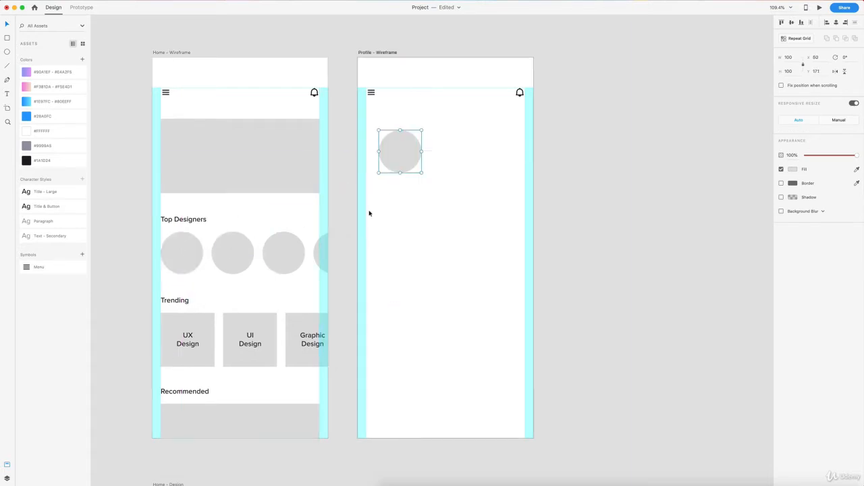
pyautogui.click(450, 187)
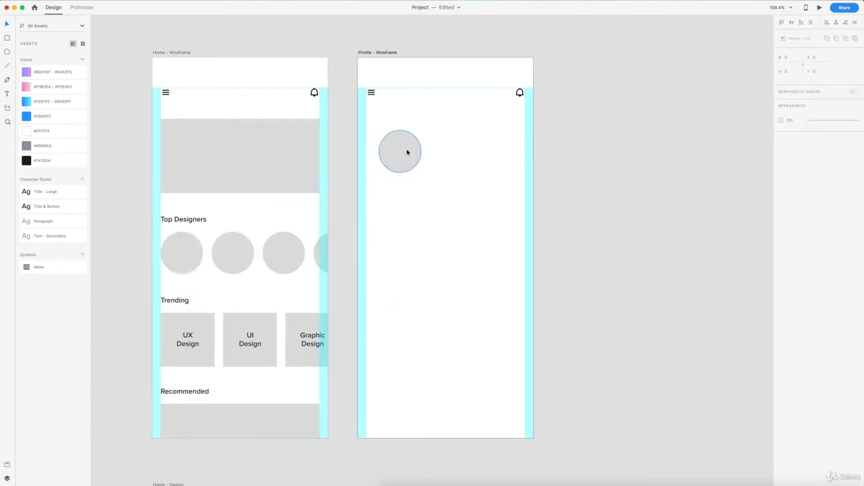
pyautogui.moveTo(407, 151); pyautogui.dragTo(395, 137)
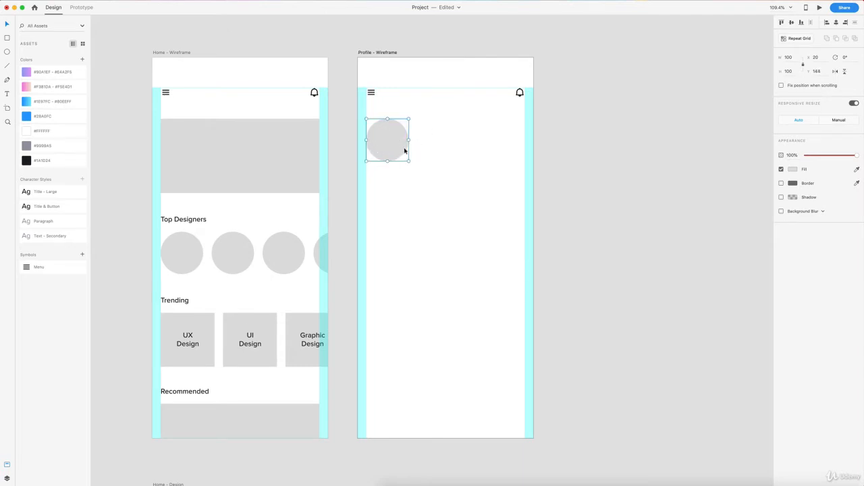
pyautogui.click(405, 182)
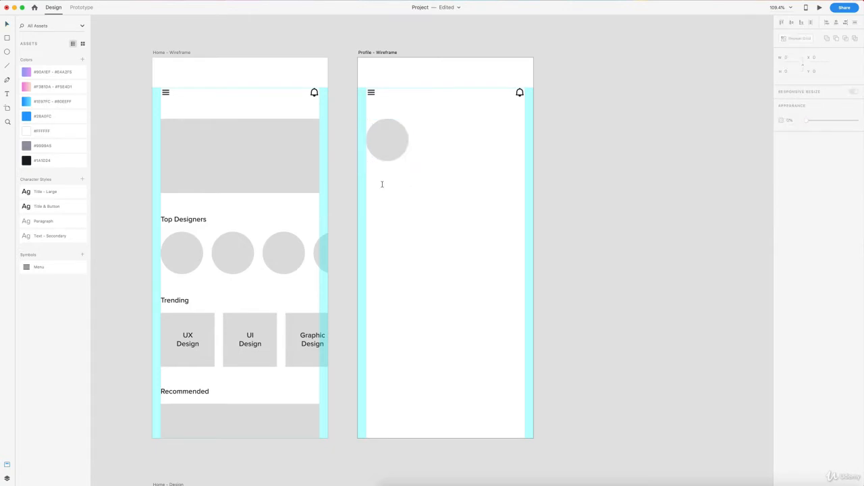
# - Add the designer's name below the circle in the Title - Large style, aligned with the left margin at X 20
pyautogui.click(382, 185)
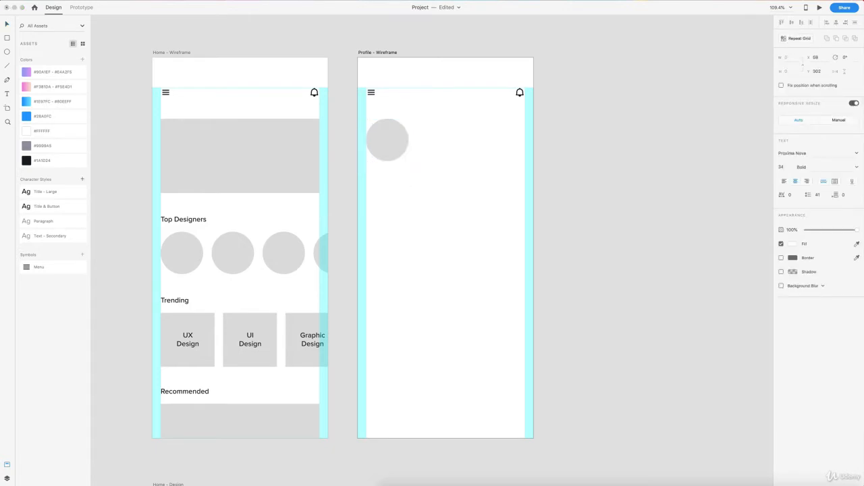
pyautogui.write('Timo Clooks')
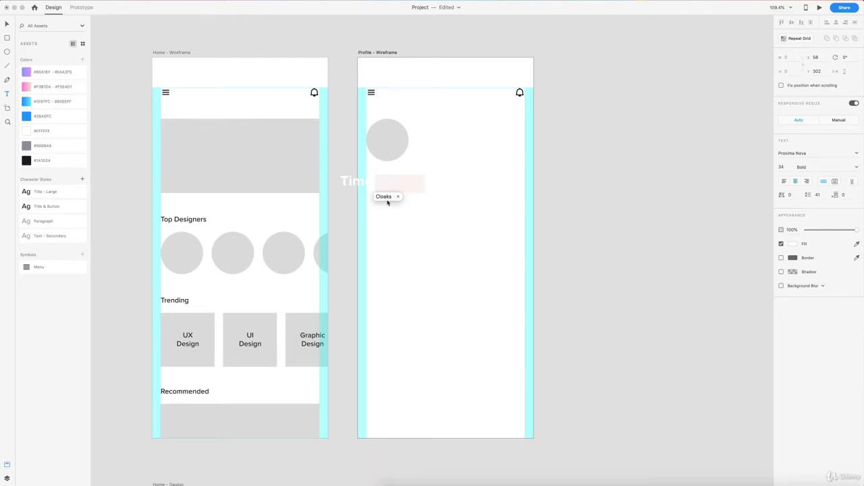
pyautogui.click(385, 195)
pyautogui.click(7, 26)
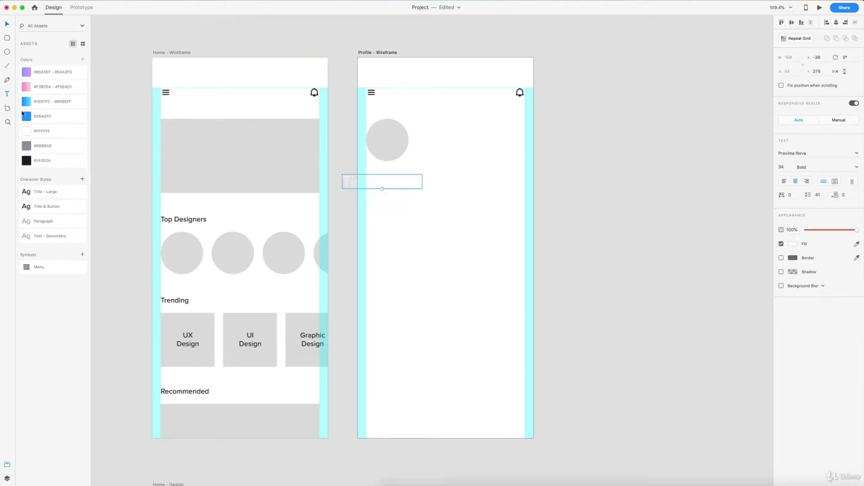
pyautogui.click(50, 194)
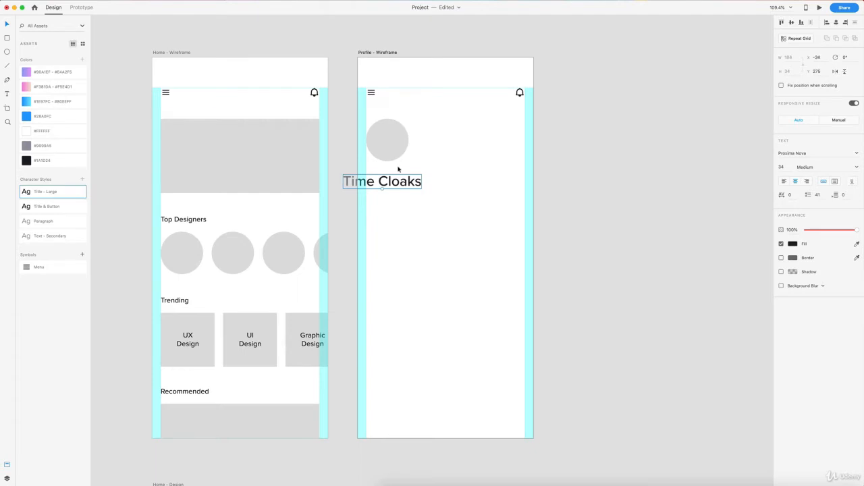
pyautogui.moveTo(373, 184)
pyautogui.mouseDown()
pyautogui.moveTo(398, 183)
pyautogui.moveTo(390, 182)
pyautogui.mouseUp()
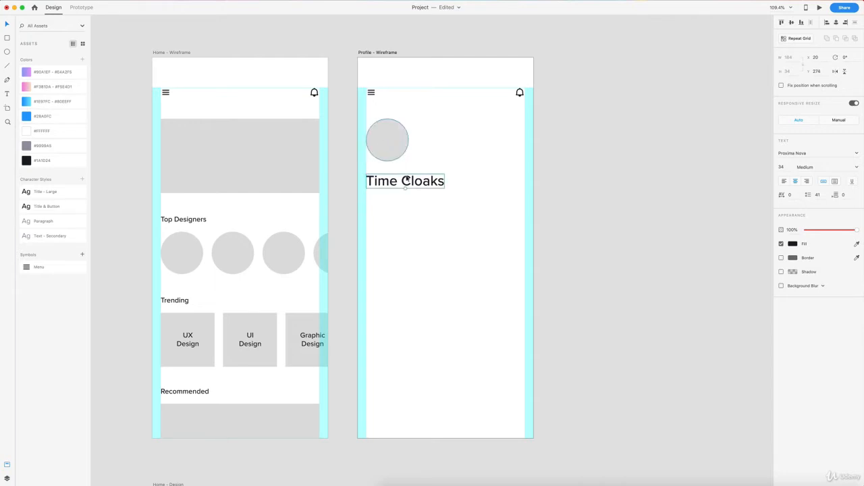
pyautogui.click(436, 229)
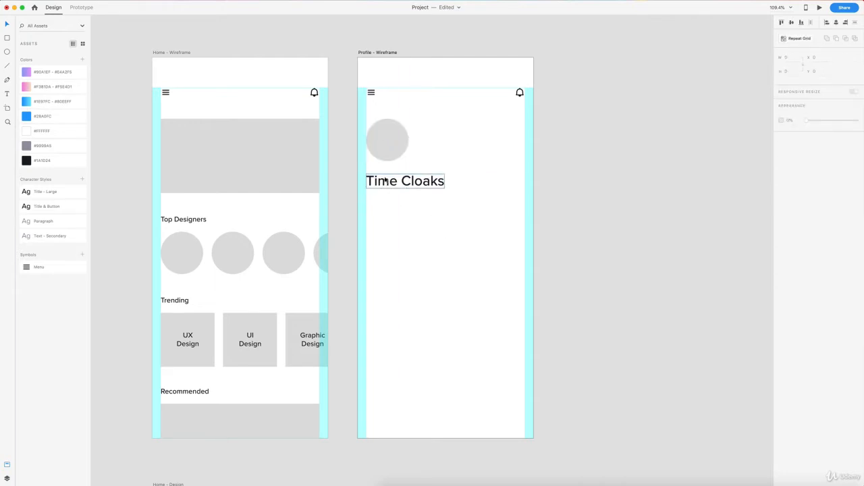
# - Duplicate the name text below itself, change it to "UI/UX Designer" in the Paragraph style and align it with the left margin
pyautogui.moveTo(385, 181); pyautogui.dragTo(382, 203)
pyautogui.doubleClick(391, 204)
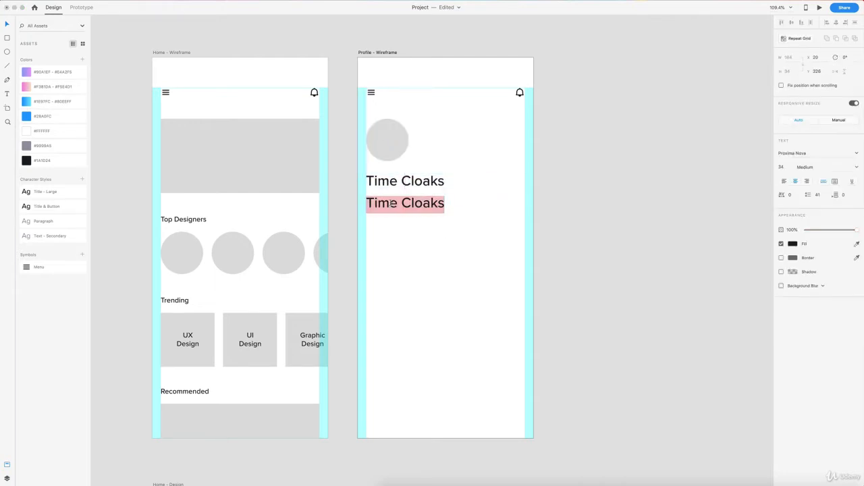
pyautogui.write('UI')
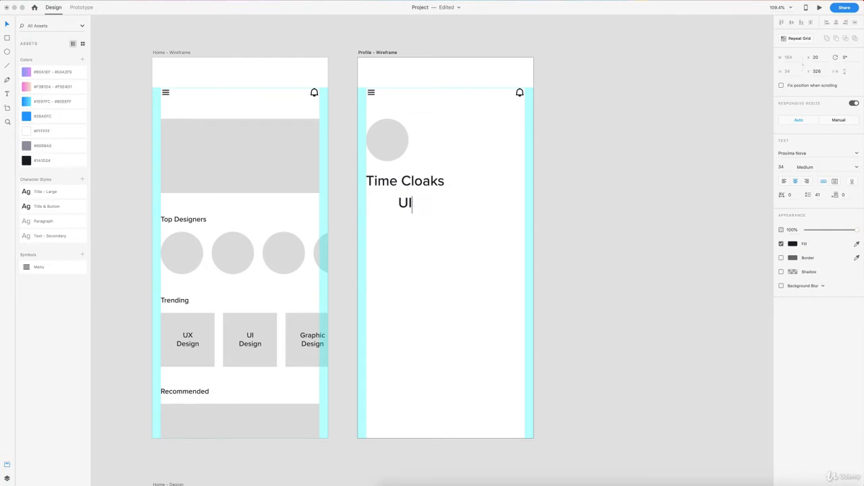
pyautogui.write('/UX Designer')
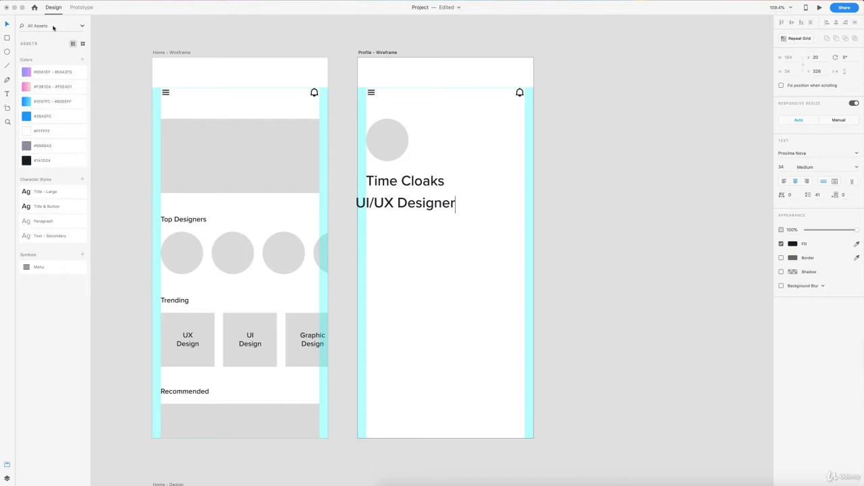
pyautogui.press('Escape')
pyautogui.click(34, 223)
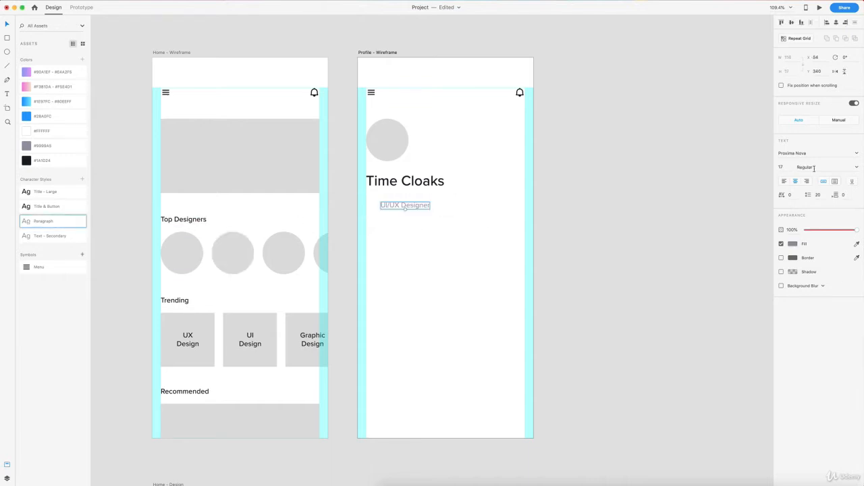
pyautogui.moveTo(399, 209); pyautogui.dragTo(380, 200)
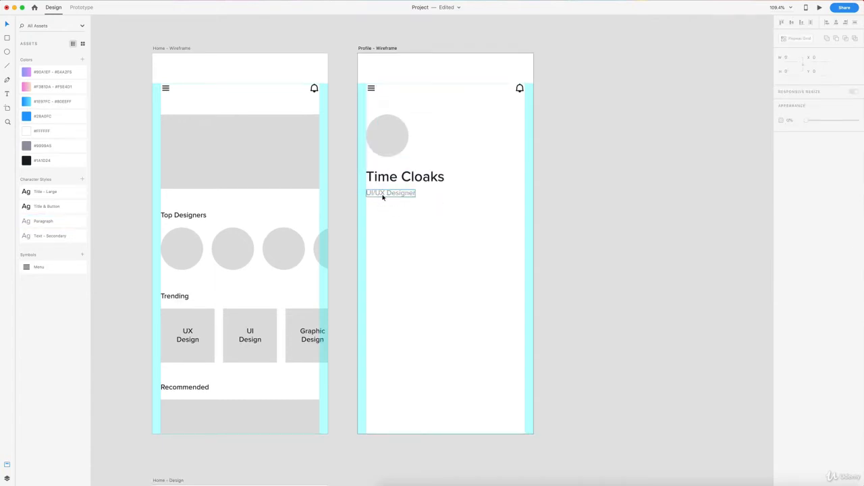
pyautogui.click(383, 197)
pyautogui.click(449, 199)
# - Copy the three Trending cards with their labels onto the Profile artboard below the job title, at X 20, Y 388
pyautogui.scroll(-1, 463, 200)
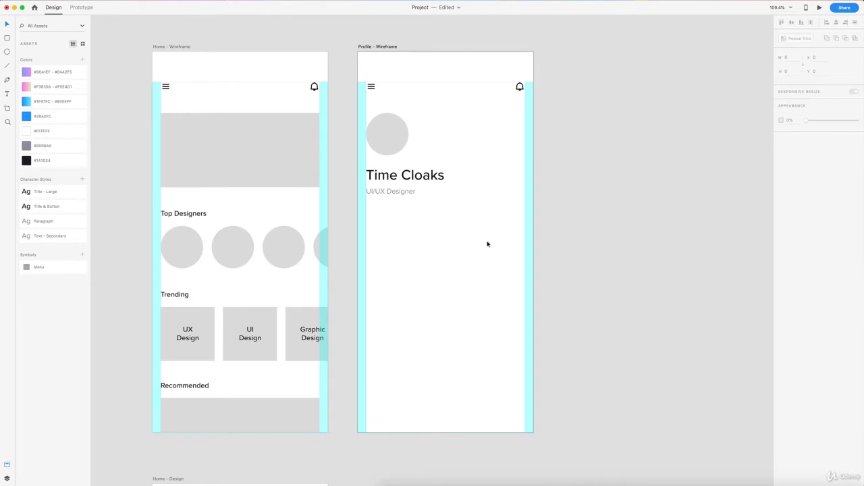
pyautogui.moveTo(187, 303); pyautogui.dragTo(316, 362)
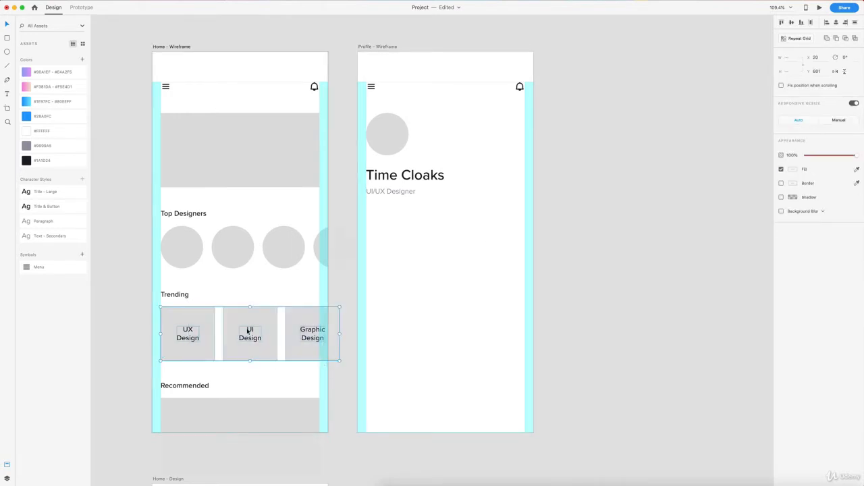
pyautogui.moveTo(249, 339); pyautogui.dragTo(388, 231)
# - Examine the Home - Design banner and compare the spacing around the profile circle with that of the Home wireframe's banner
pyautogui.scroll(-8, 387, 200)
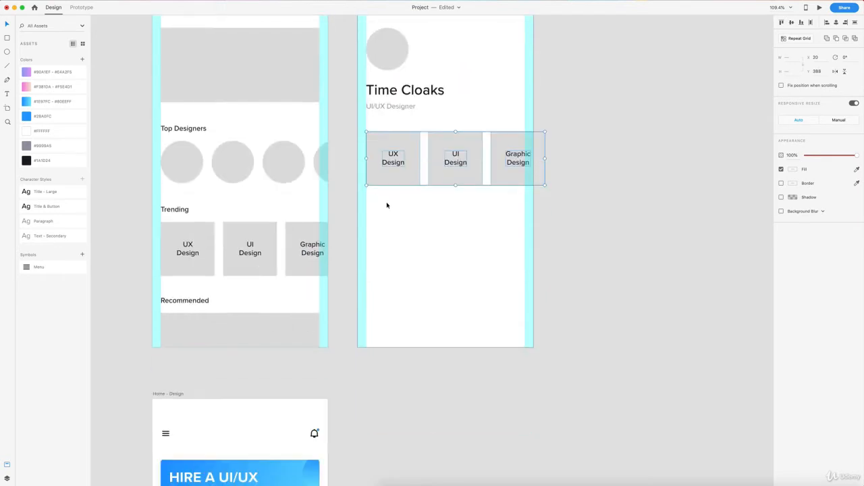
pyautogui.scroll(-2, 344, 247)
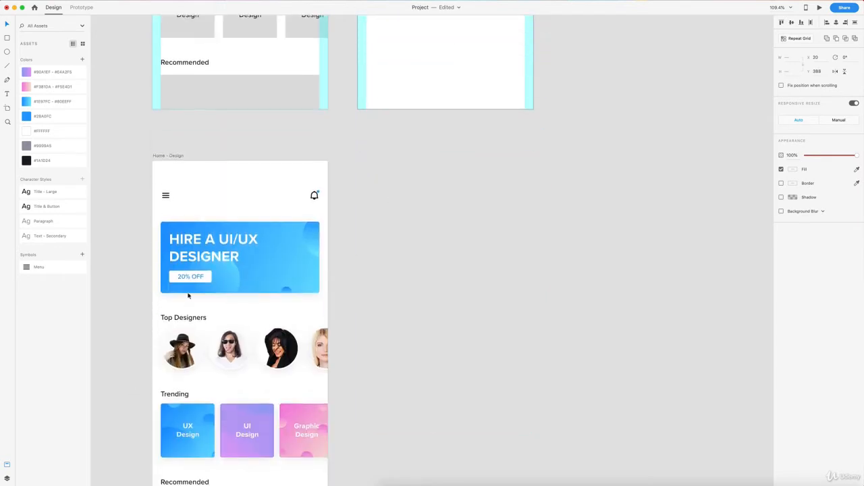
pyautogui.click(188, 290)
pyautogui.scroll(10, 343, 305)
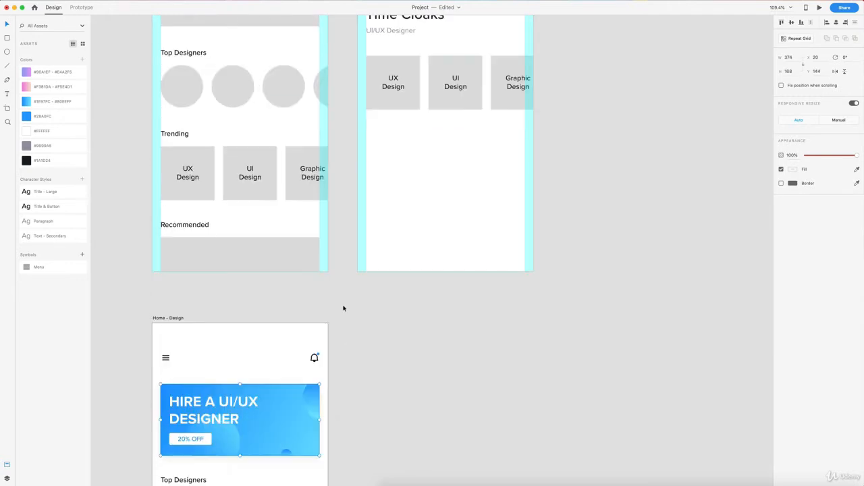
pyautogui.click(390, 336)
pyautogui.scroll(1, 392, 335)
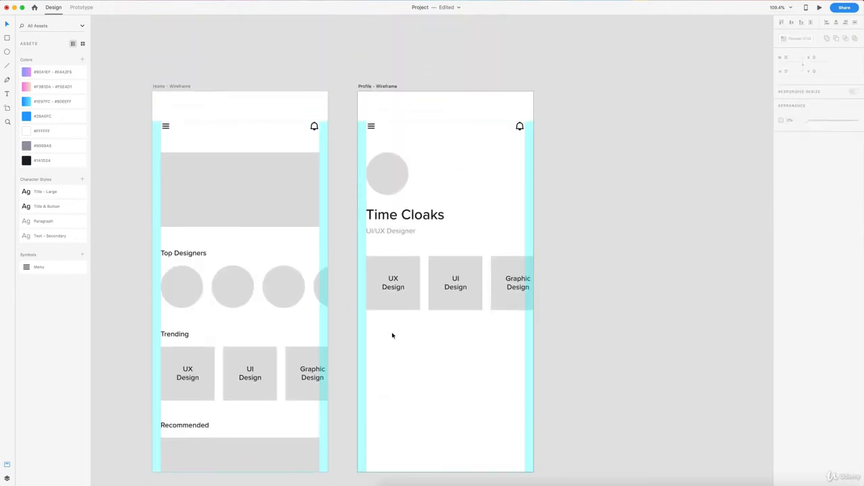
pyautogui.click(393, 171)
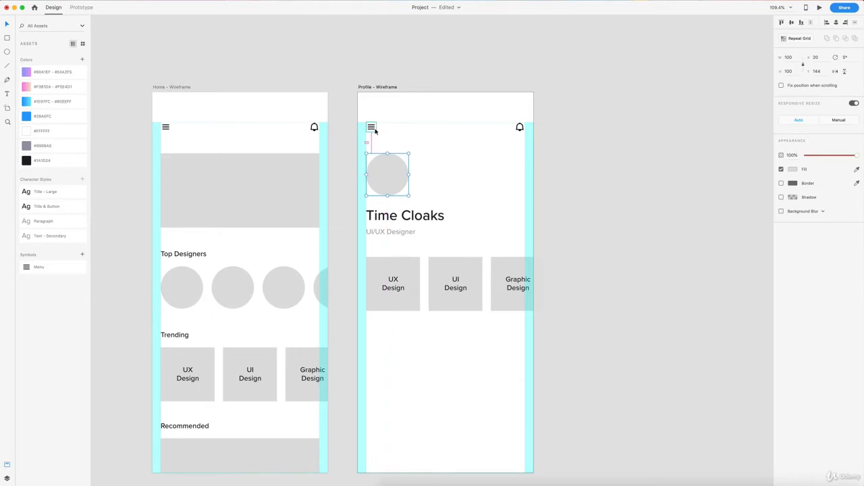
pyautogui.click(485, 174)
pyautogui.click(254, 160)
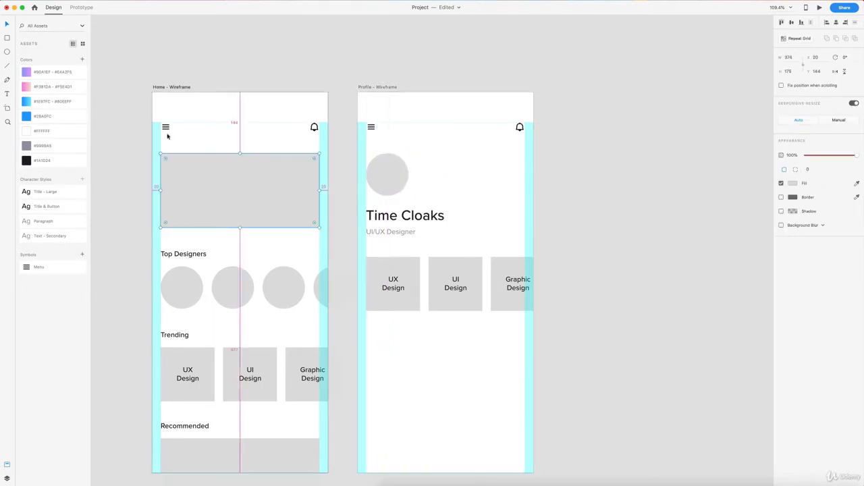
pyautogui.click(472, 175)
pyautogui.scroll(-1, 473, 177)
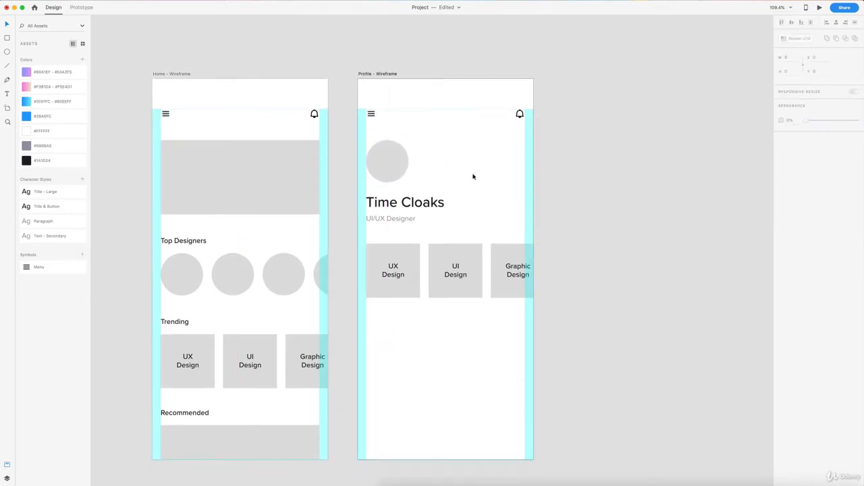
# - Replace the first Profile card's label with "$50" in the Title - Large style with Bold weight
pyautogui.doubleClick(393, 272)
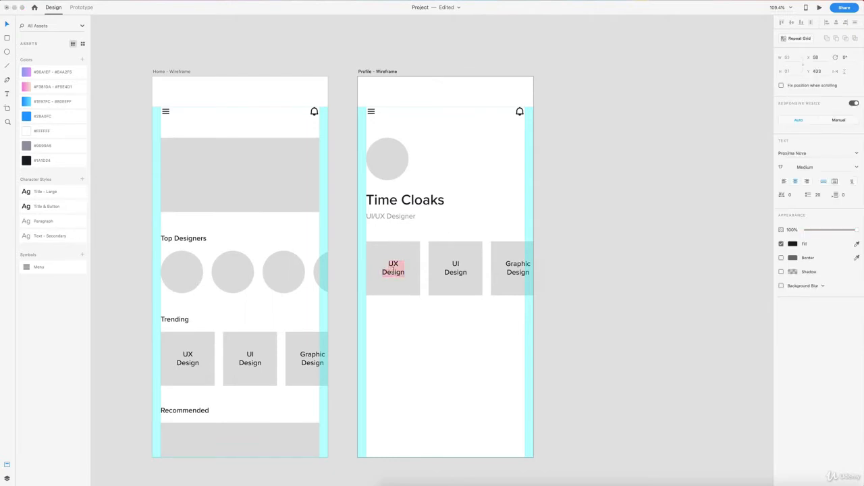
pyautogui.write('$50')
pyautogui.click(5, 24)
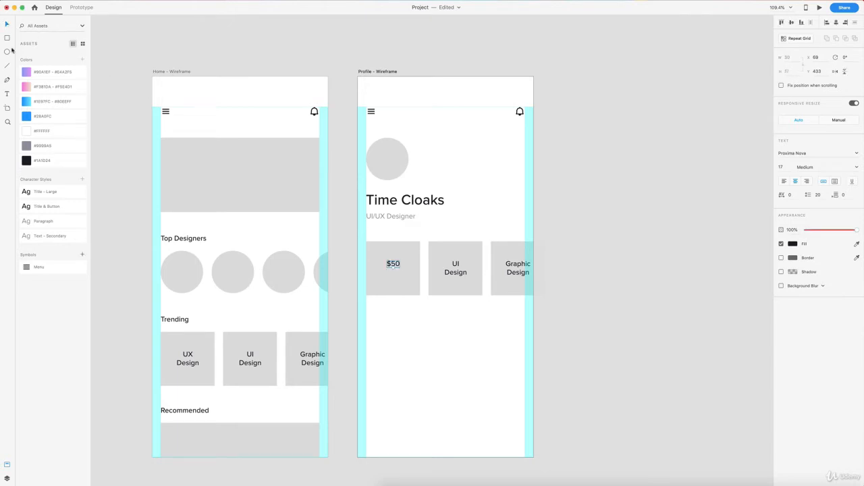
pyautogui.click(27, 193)
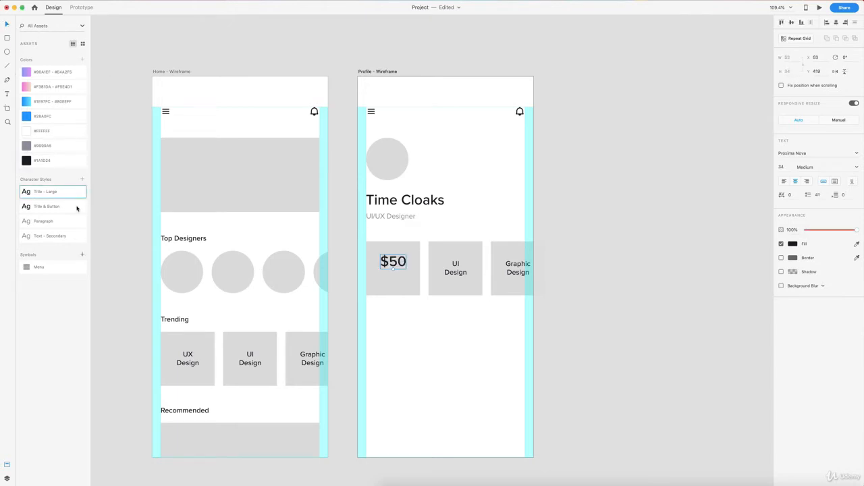
pyautogui.click(857, 168)
pyautogui.click(802, 232)
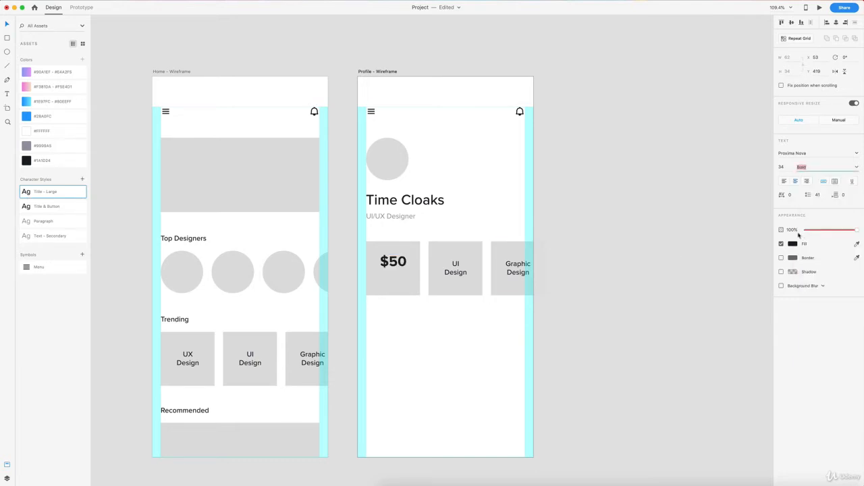
# - Duplicate the $50 text below itself, apply the Title & Button style and change the copy to "Hourly Rate"
pyautogui.moveTo(383, 268); pyautogui.dragTo(391, 288)
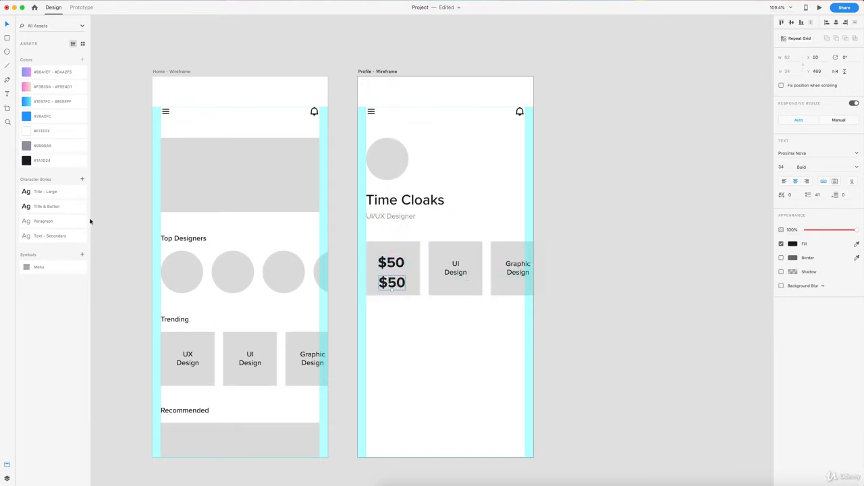
pyautogui.click(31, 208)
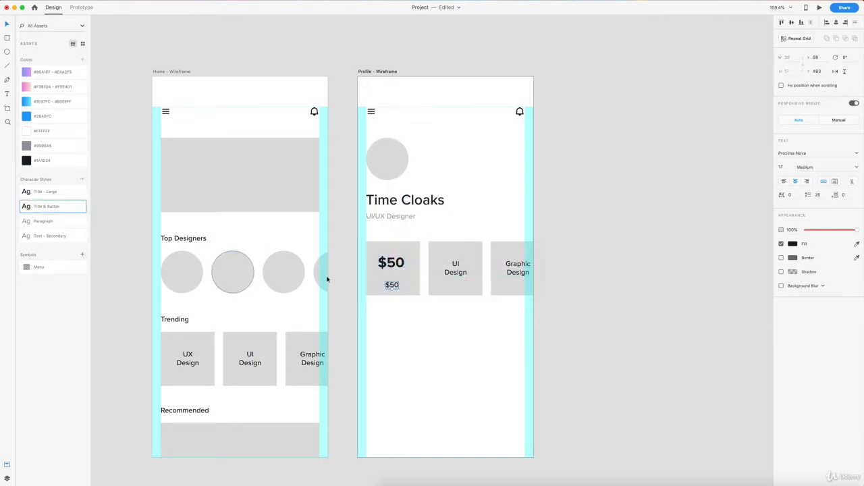
pyautogui.moveTo(392, 286); pyautogui.dragTo(390, 277)
pyautogui.doubleClick(391, 278)
pyautogui.write('H')
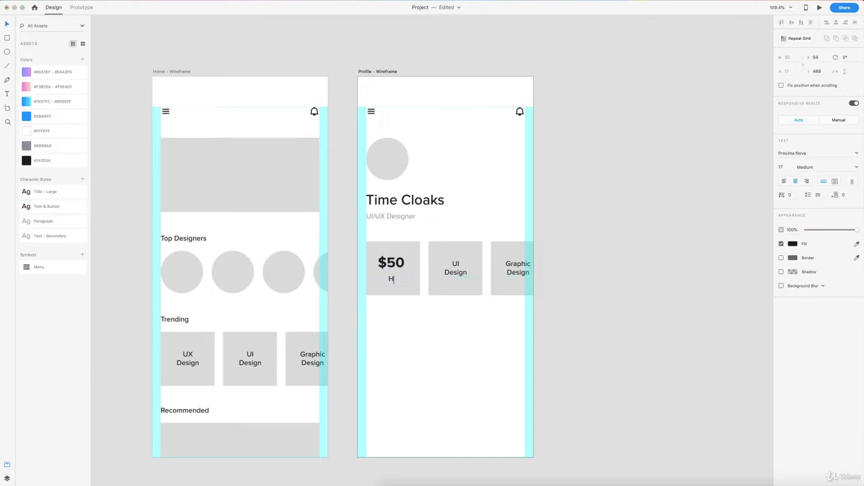
pyautogui.write('ourly Rate')
pyautogui.click(380, 327)
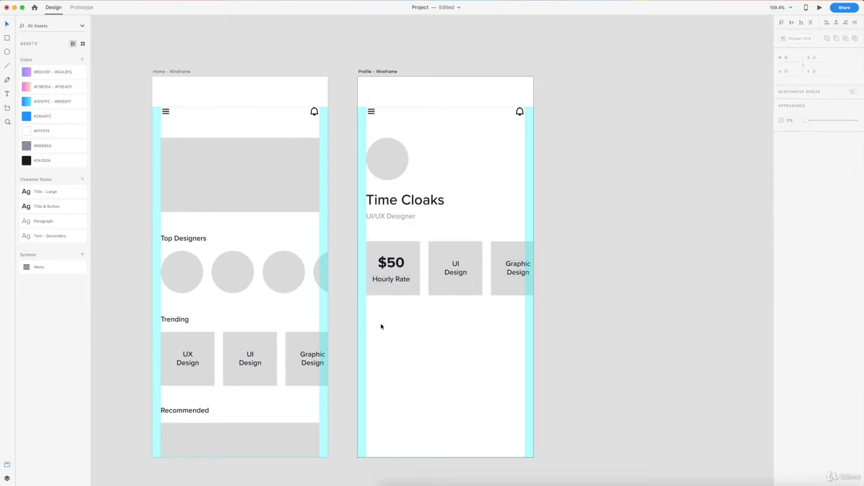
# - Align the "$50" and "Hourly Rate" texts on a common horizontal centre and group them
pyautogui.moveTo(391, 280); pyautogui.dragTo(393, 282)
pyautogui.keyDown('shift'); pyautogui.click(391, 263); pyautogui.keyUp('shift')
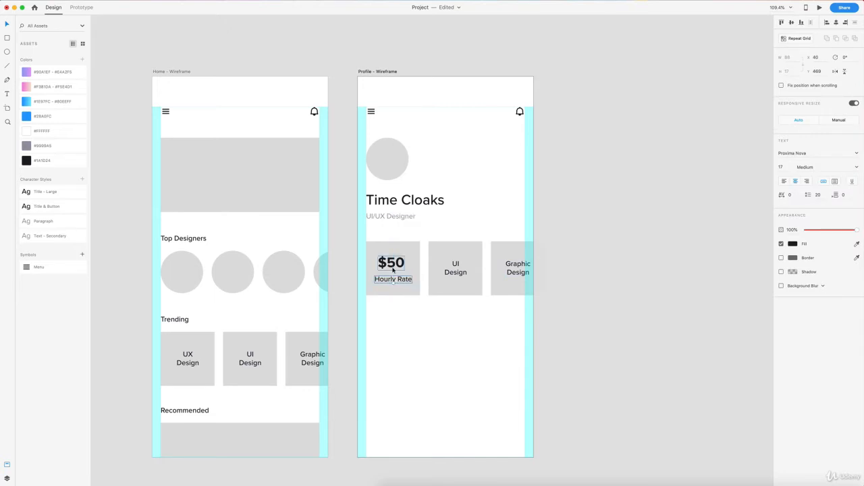
pyautogui.click(837, 23)
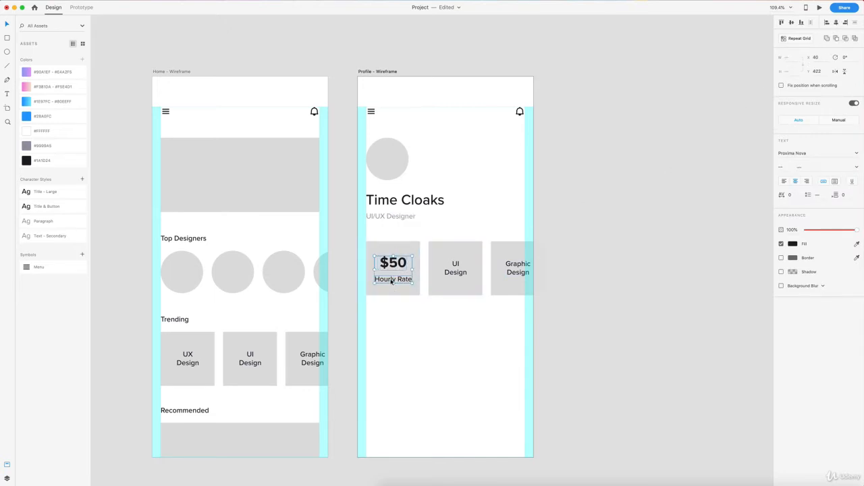
pyautogui.press('super+g')
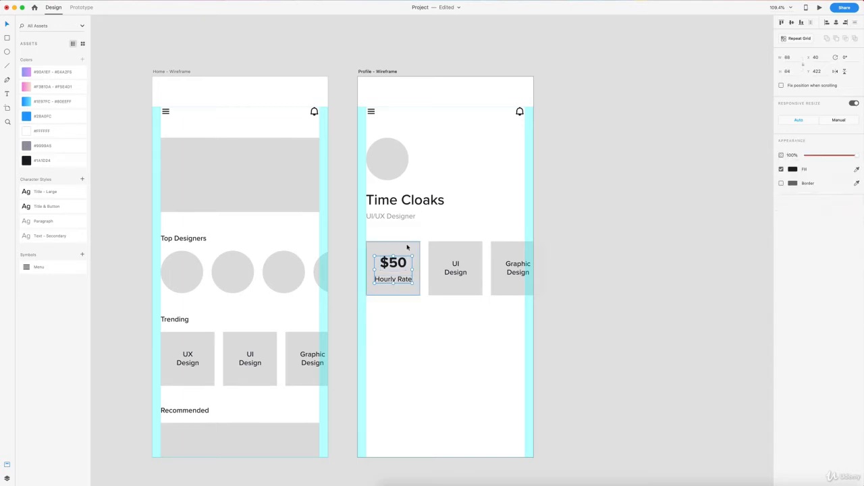
# - Centre the grouped hourly rate text vertically within the first Profile card
pyautogui.keyDown('shift'); pyautogui.click(382, 249); pyautogui.keyUp('shift')
pyautogui.click(792, 23)
pyautogui.click(652, 188)
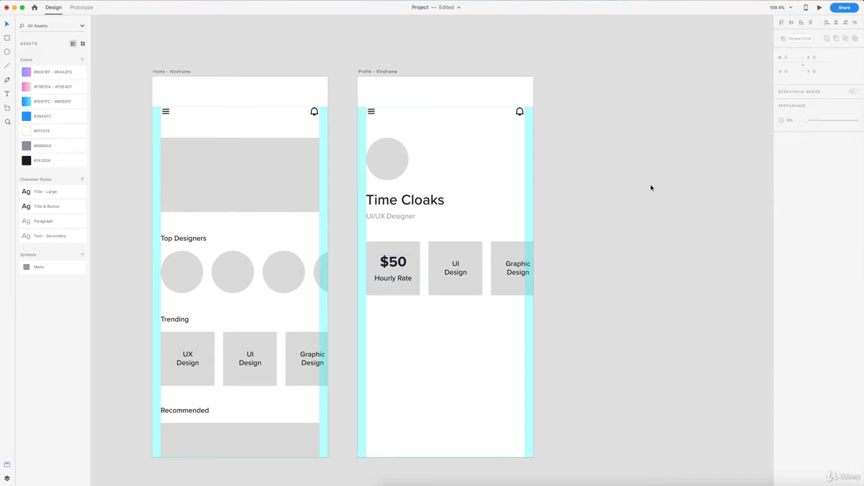
# - Delete the "UI Design" and "Graphic Design" labels from the second and third Profile cards
pyautogui.click(456, 268)
pyautogui.press('Delete')
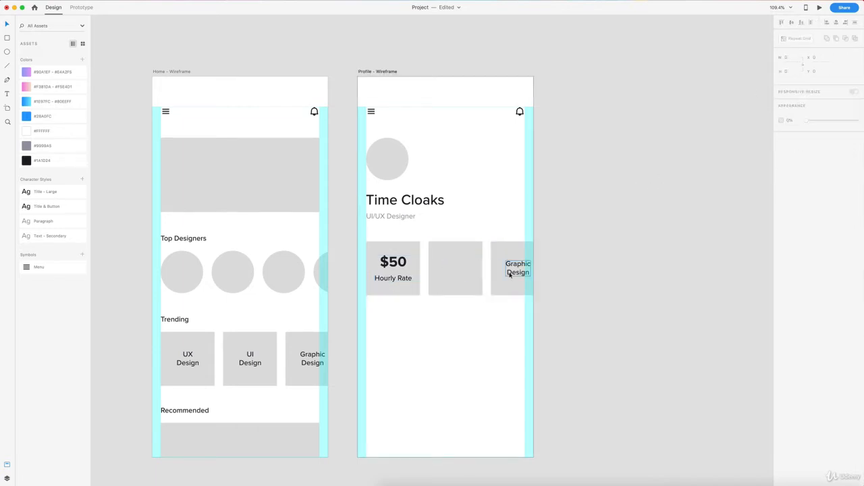
pyautogui.click(511, 272)
pyautogui.press('Delete')
# - Duplicate the first card with its hourly rate text onto the second and third card positions
pyautogui.moveTo(388, 266); pyautogui.dragTo(451, 265)
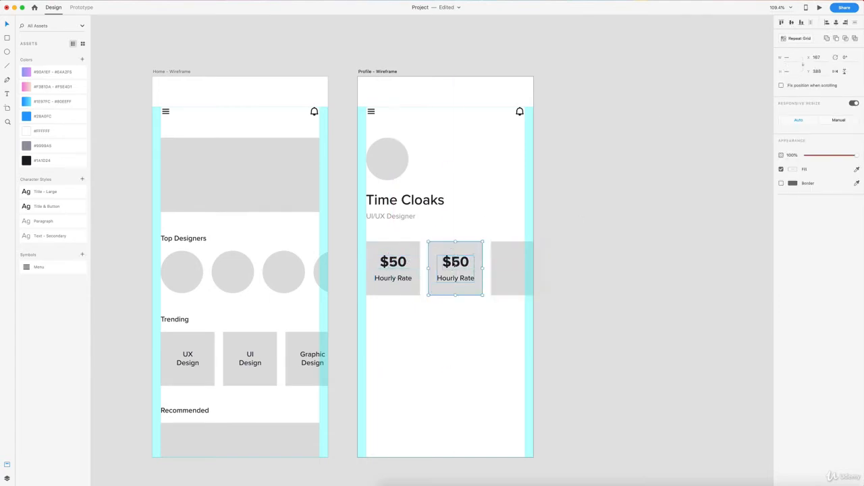
pyautogui.click(480, 328)
pyautogui.moveTo(456, 265); pyautogui.dragTo(518, 265)
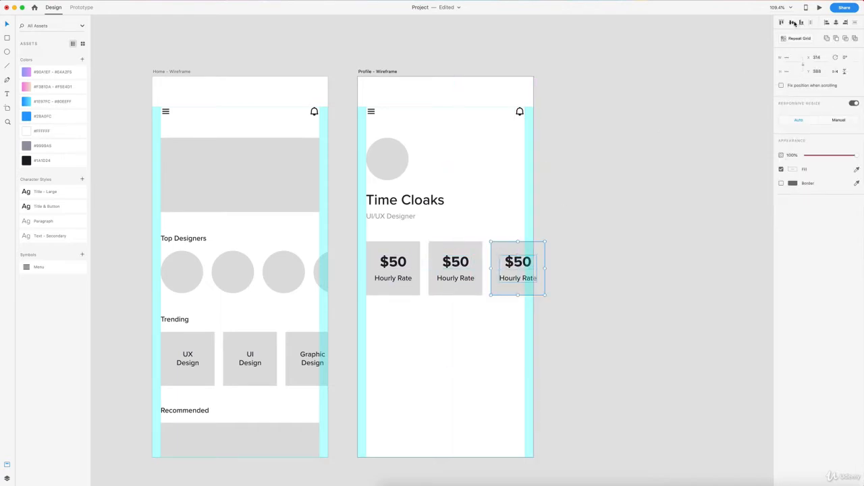
pyautogui.click(649, 261)
# - Change the second card's figure to "112" and its caption to "Jobs"
pyautogui.scroll(-1, 469, 245)
pyautogui.hscroll(-1, 469, 244)
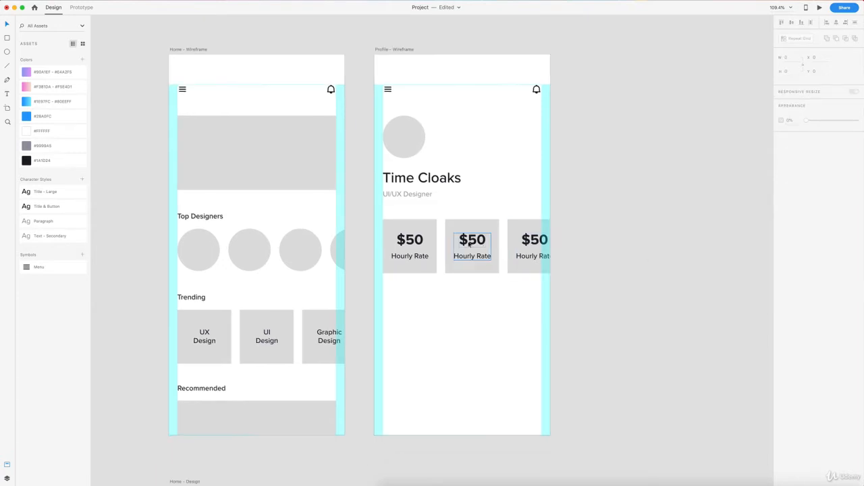
pyautogui.doubleClick(469, 243)
pyautogui.doubleClick(470, 242)
pyautogui.doubleClick(471, 241)
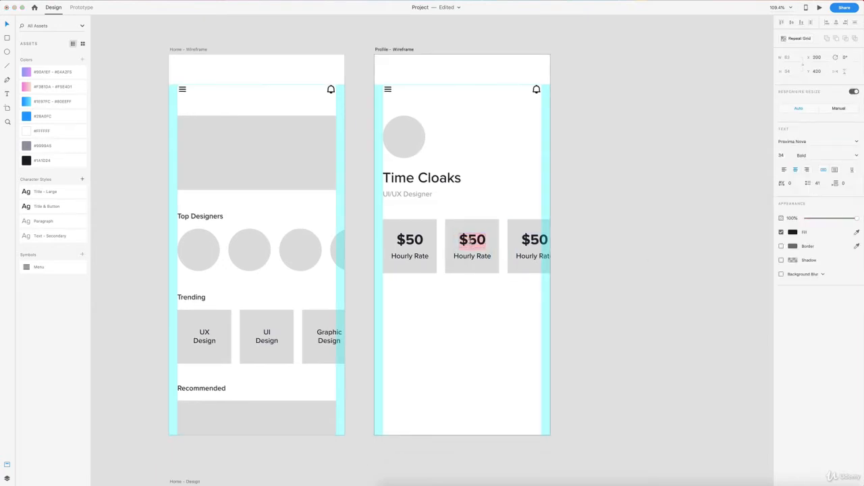
pyautogui.write('1123')
pyautogui.press('BackSpace')
pyautogui.doubleClick(472, 256)
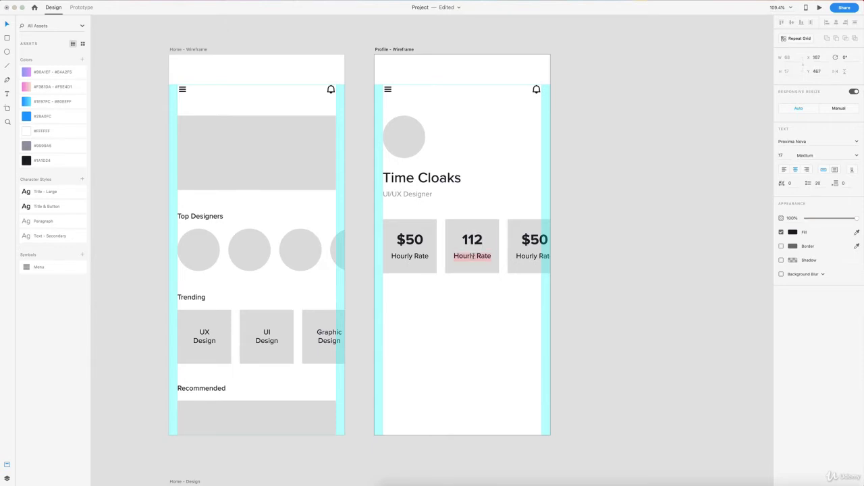
pyautogui.write('Jobs')
# - Change the third card's figure to "$500K" and its caption to "Earnings"
pyautogui.doubleClick(533, 241)
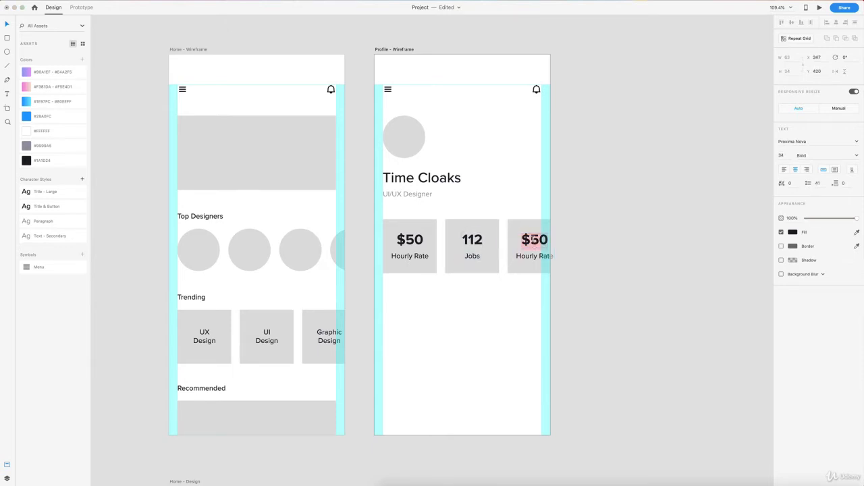
pyautogui.click(531, 241)
pyautogui.click(546, 241)
pyautogui.write('0K')
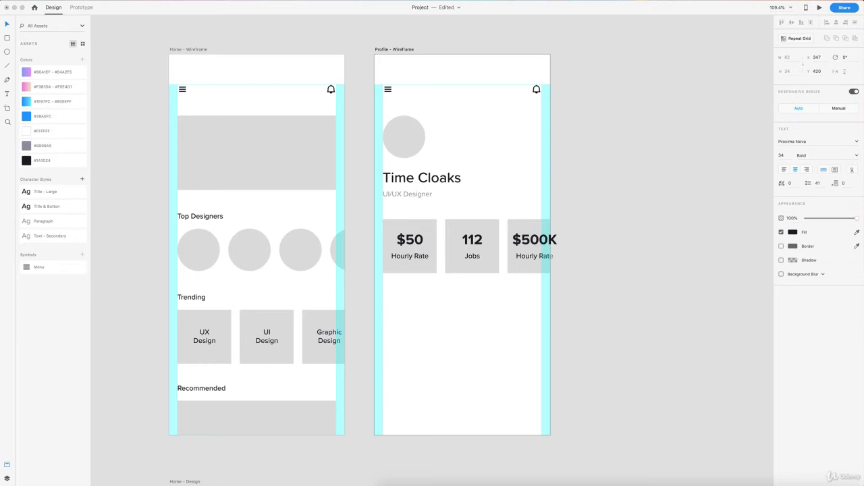
pyautogui.doubleClick(530, 256)
pyautogui.write('Ea')
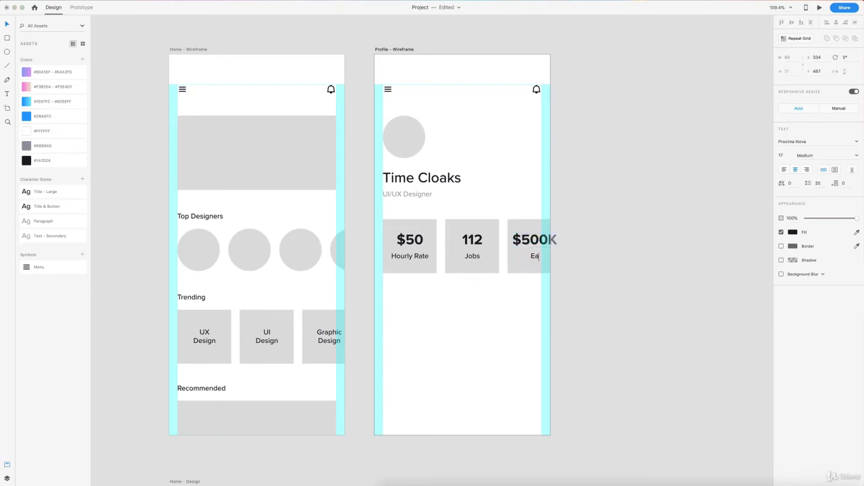
pyautogui.write('rnings')
pyautogui.click(601, 259)
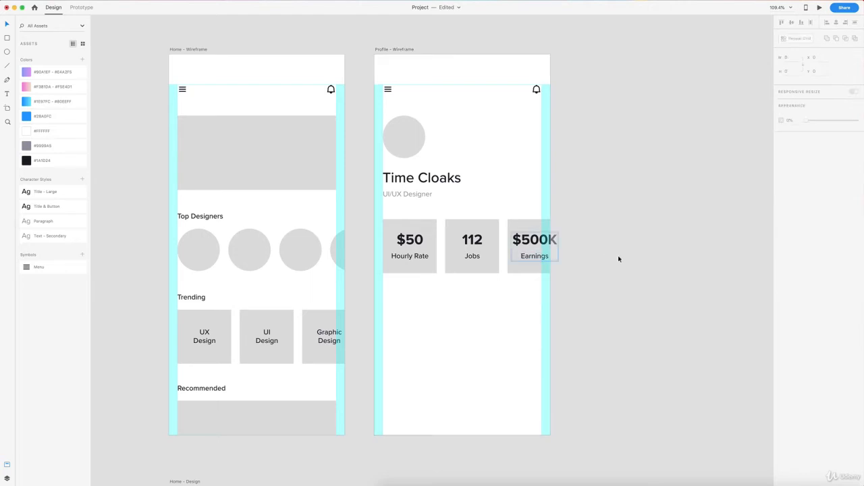
# - Change the fill of the first card, behind the hourly rate, to a darker grey
pyautogui.scroll(-3, 616, 275)
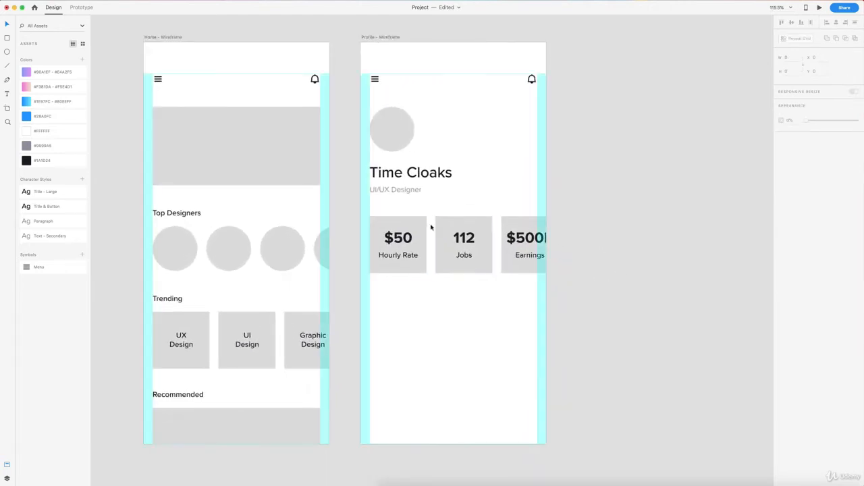
pyautogui.click(417, 223)
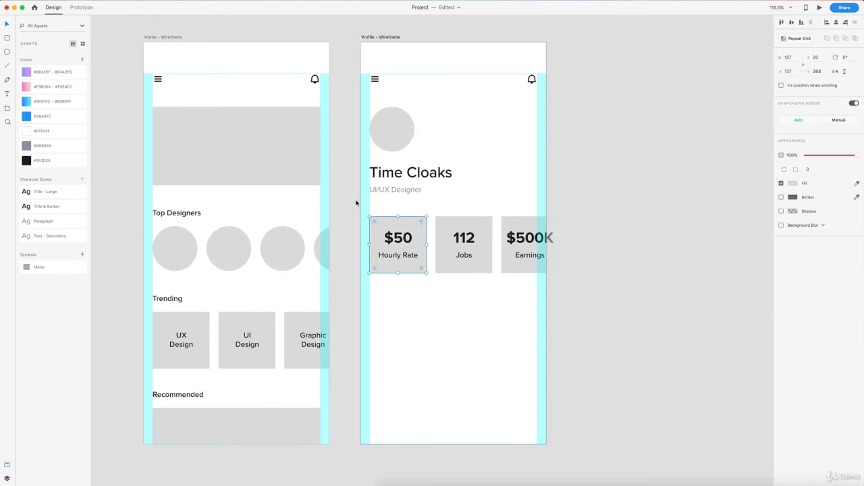
pyautogui.click(796, 184)
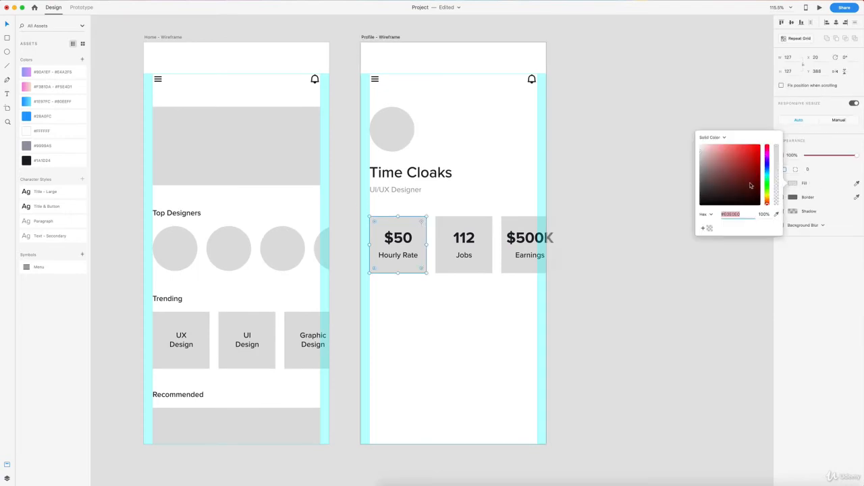
pyautogui.click(696, 169)
pyautogui.click(613, 207)
# - Create an area text box about 374 by 220 below the stat cards at X 20, Y 571, filled with lorem ipsum ending in "more"
pyautogui.scroll(-3, 543, 264)
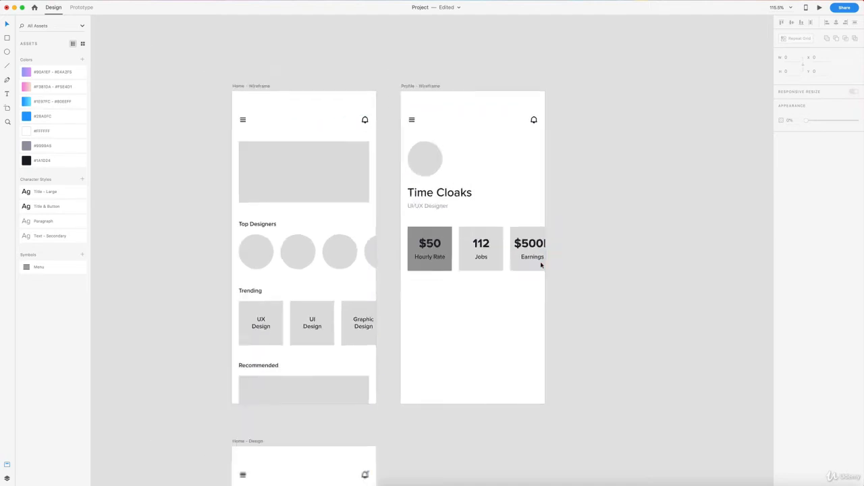
pyautogui.scroll(-2, 457, 309)
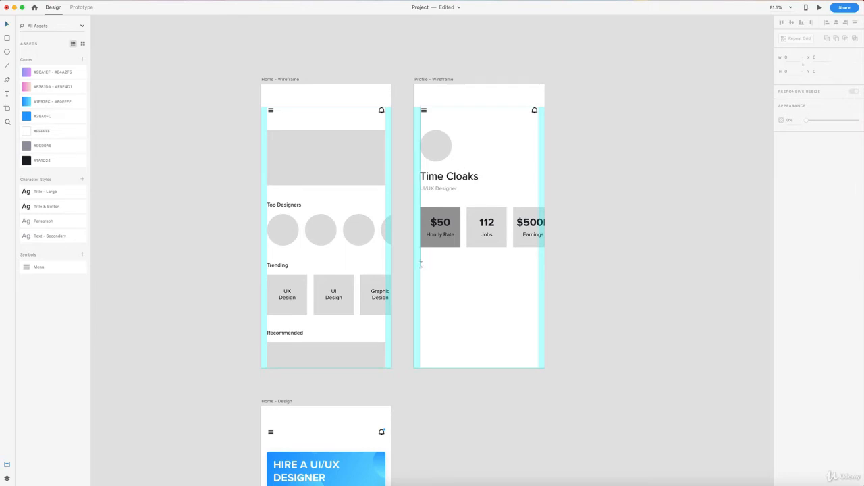
pyautogui.moveTo(419, 264); pyautogui.dragTo(538, 334)
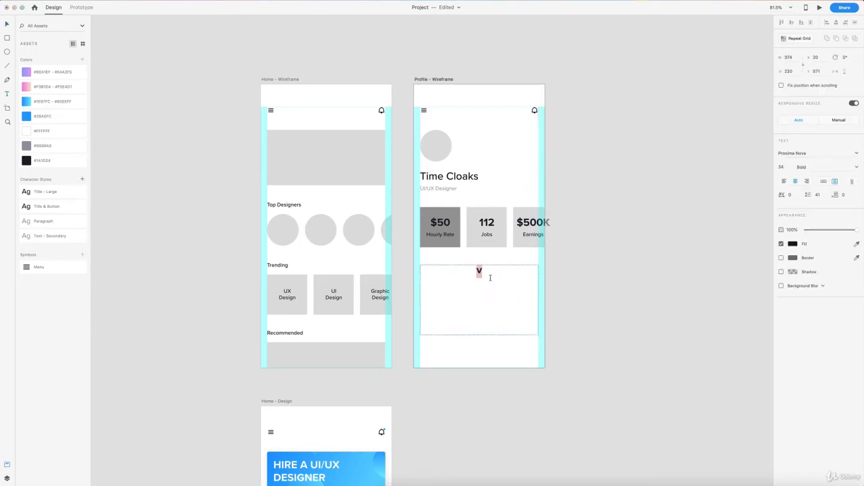
pyautogui.write('Integer ac interdum lacus. Nunc porta semper lacus a varius. Pellentesque habitant morbi tristique senectus et netus et malesuada fames ac turpis egestas. Nunc sagittis consectetur velit, ac gravida nunc gravida et. Vestibulum  more')
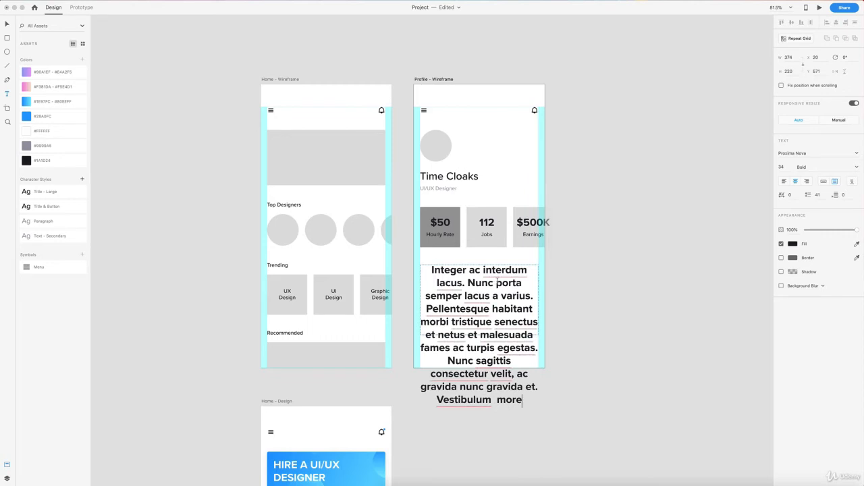
# - Left-align the placeholder text, apply the Paragraph character style and set its line spacing to 28
pyautogui.click(7, 25)
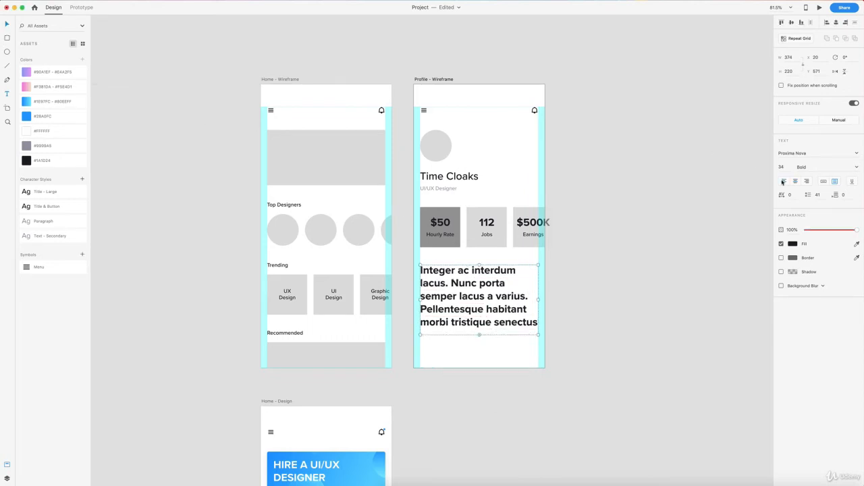
pyautogui.click(29, 222)
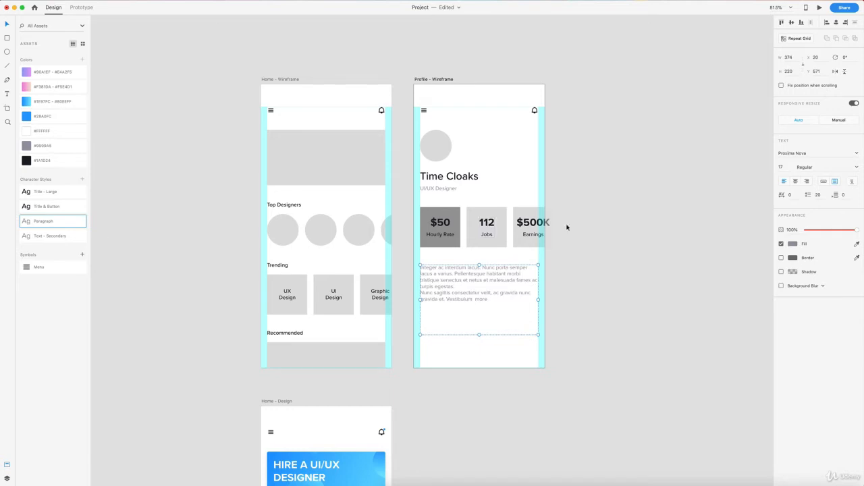
pyautogui.click(819, 194)
pyautogui.press('Return')
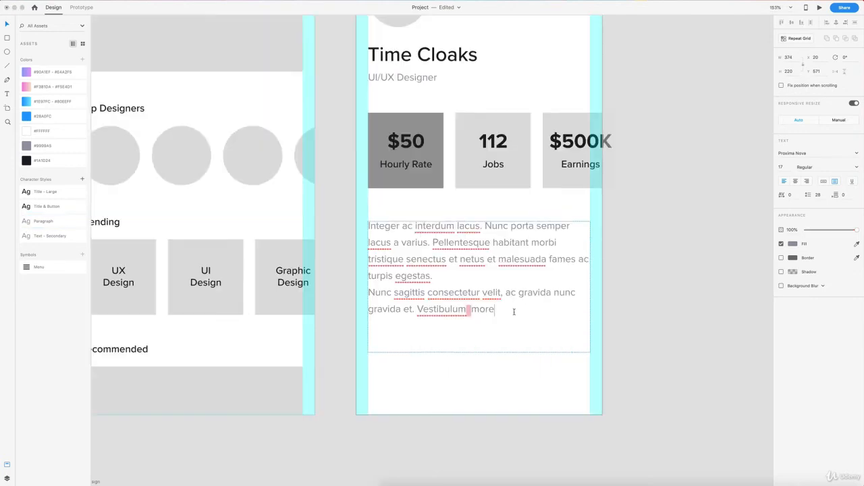
# - Set the word "more" at the end of the paragraph to Medium weight and colour it #1A1D24
pyautogui.click(513, 311)
pyautogui.moveTo(471, 310); pyautogui.dragTo(503, 309)
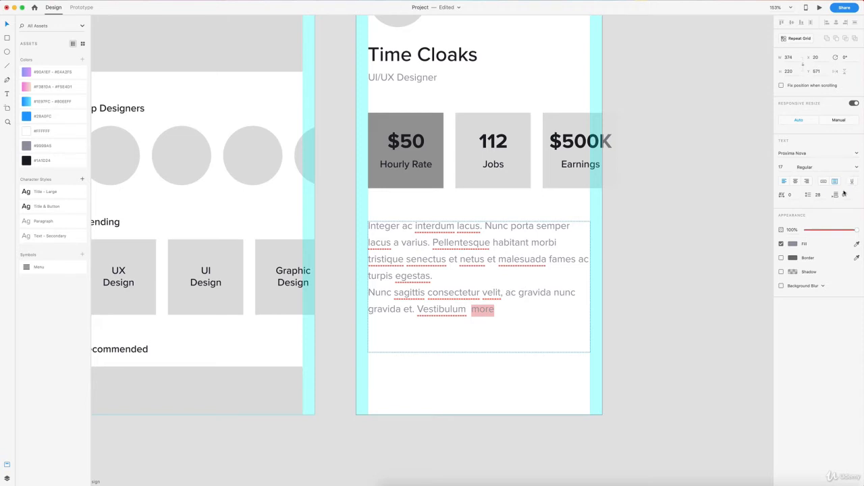
pyautogui.click(856, 169)
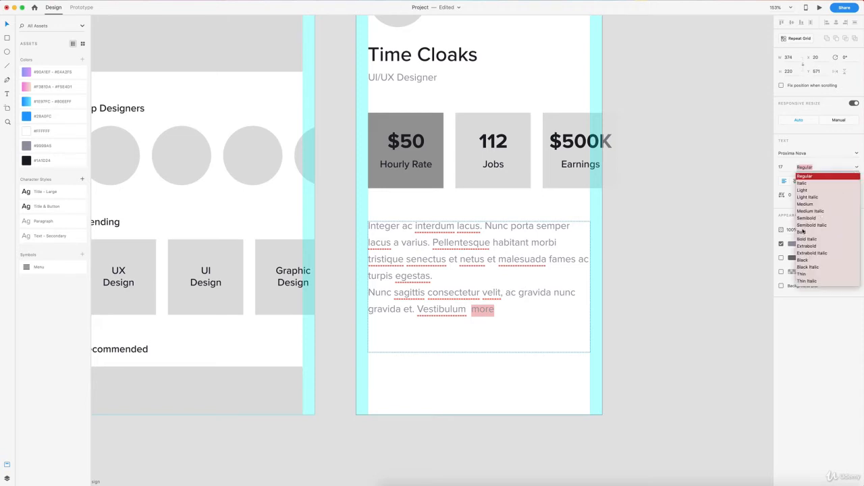
pyautogui.click(804, 204)
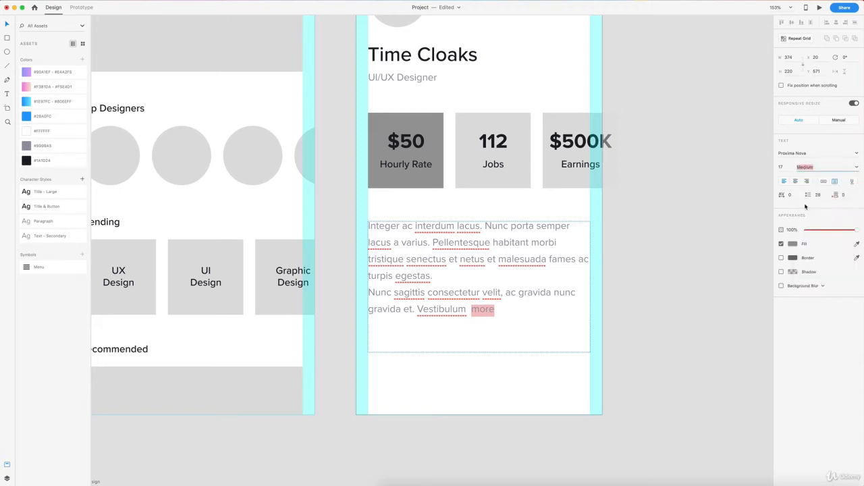
pyautogui.click(28, 162)
pyautogui.press('Escape')
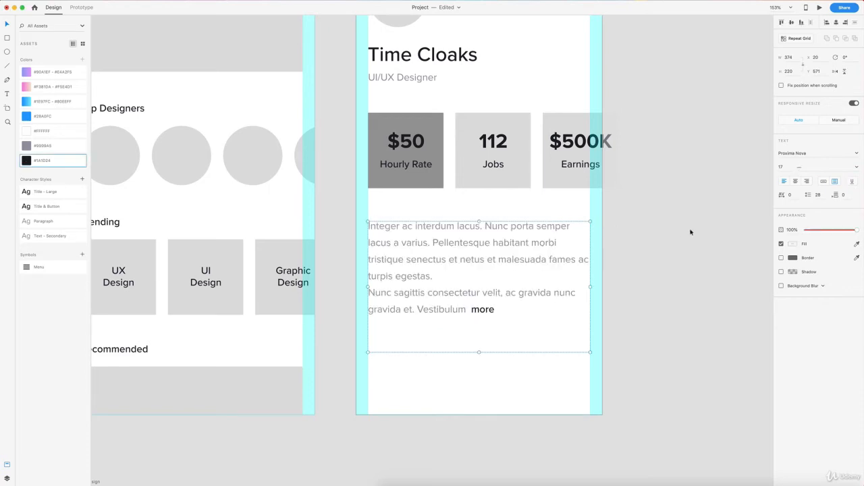
pyautogui.click(690, 231)
# - Shorten the paragraph's text box from its lower edge to fit closely around the text
pyautogui.scroll(-3, 663, 303)
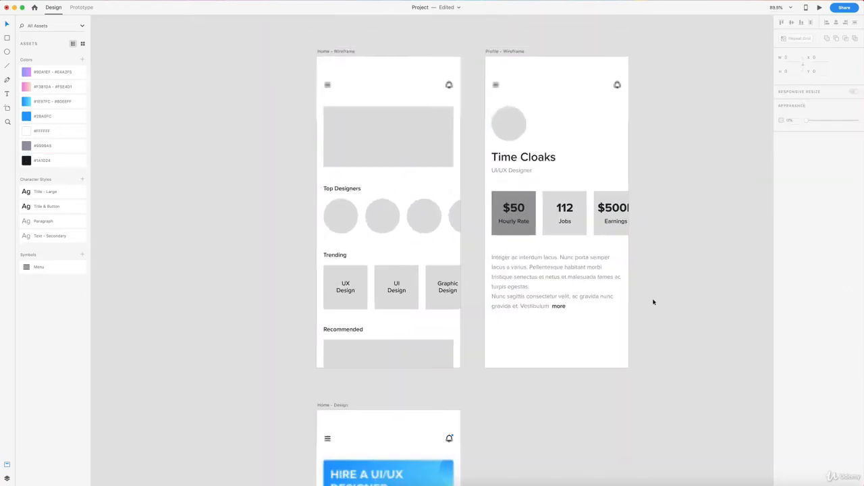
pyautogui.click(550, 306)
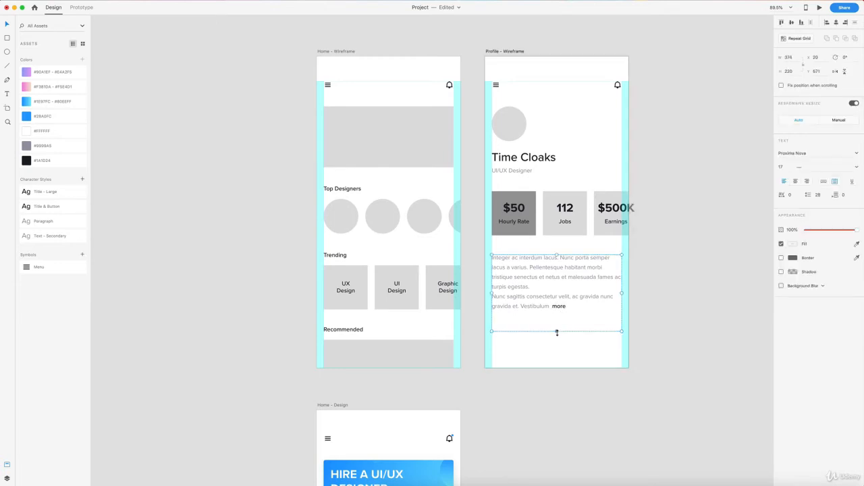
pyautogui.moveTo(556, 332); pyautogui.dragTo(557, 306)
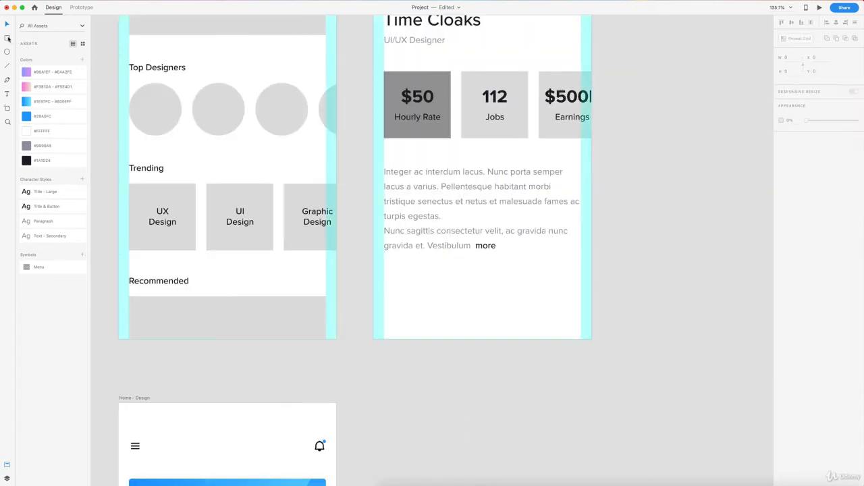
# - Draw a button rectangle about 334 wide below the paragraph at X 40, Y 799, and set its height to 45
pyautogui.click(7, 39)
pyautogui.moveTo(384, 288); pyautogui.dragTo(569, 300)
pyautogui.press('alt')
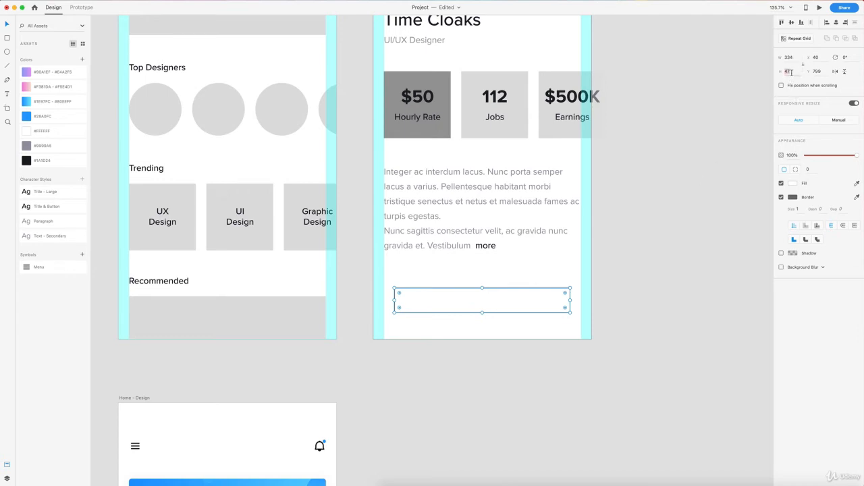
pyautogui.write('45')
pyautogui.press('Return')
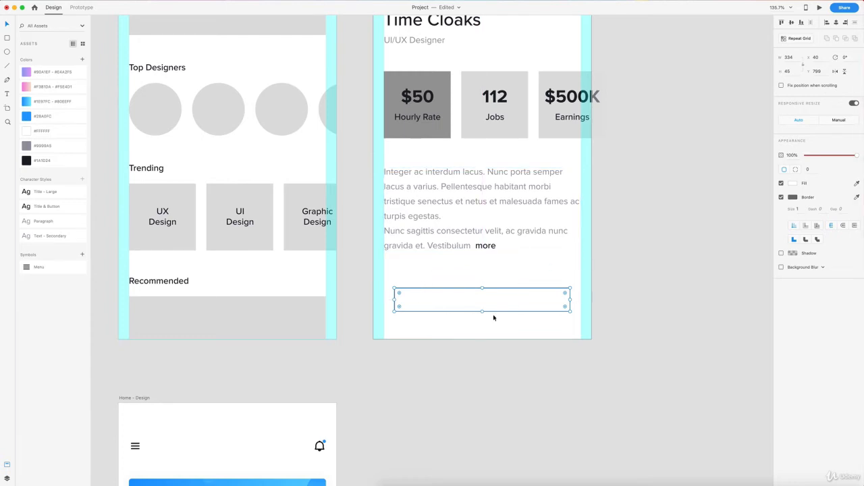
# - Nudge the button rectangle down to Y 801 and fill it with the saved grey colour swatch
pyautogui.press('Down')
pyautogui.press('Down')
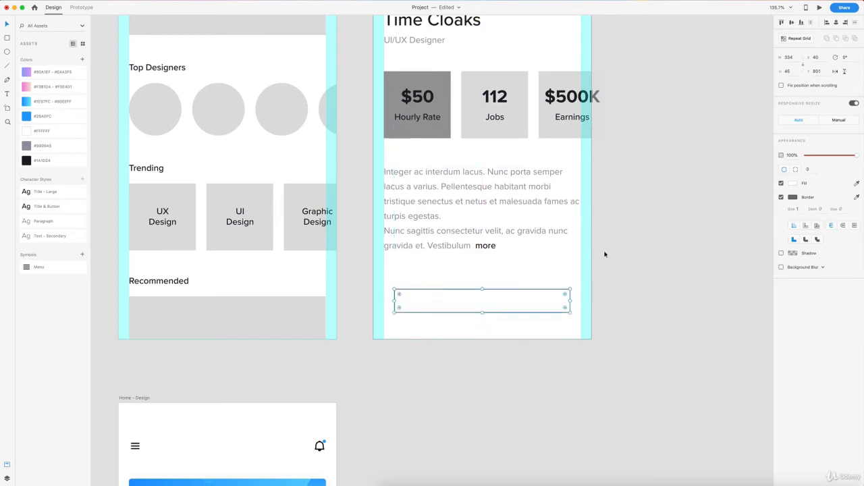
pyautogui.click(25, 147)
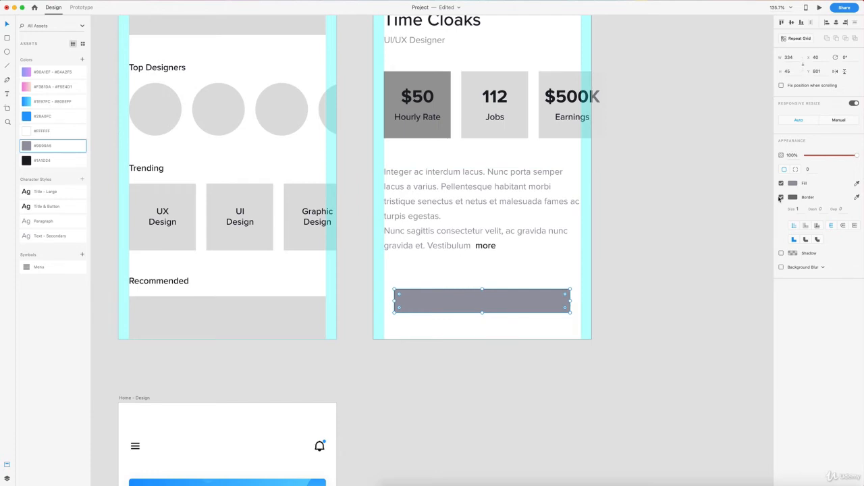
# - Remove the border from the button rectangle on the Profile wireframe
pyautogui.click(664, 228)
pyautogui.scroll(-5, 665, 215)
pyautogui.scroll(4, 664, 212)
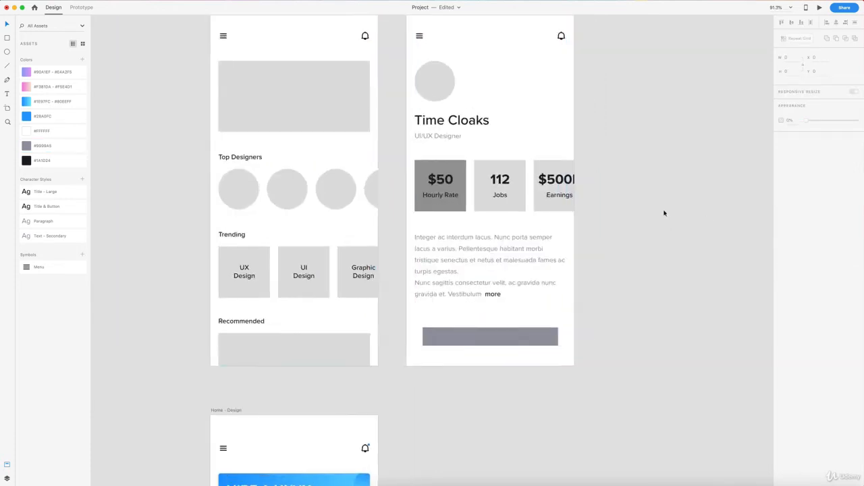
pyautogui.hscroll(-2, 652, 230)
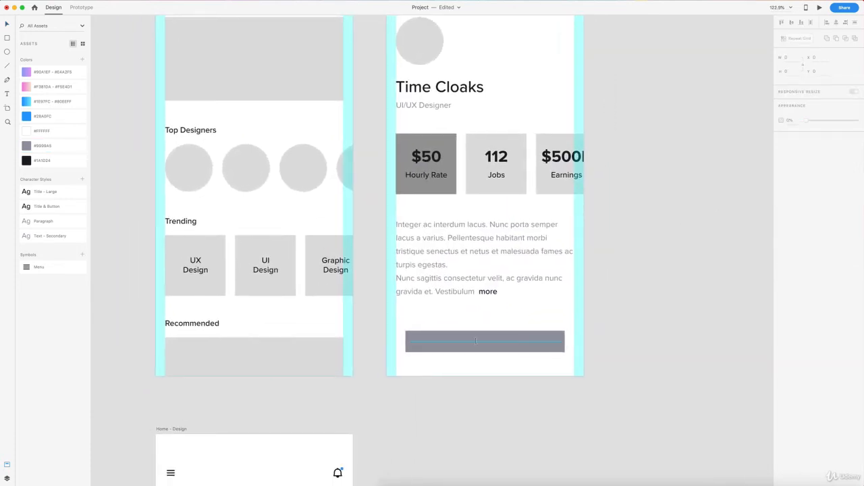
# - Add a "Contact" label on the button with the Title & Button character style and colour it #FFFFFF
pyautogui.press('t')
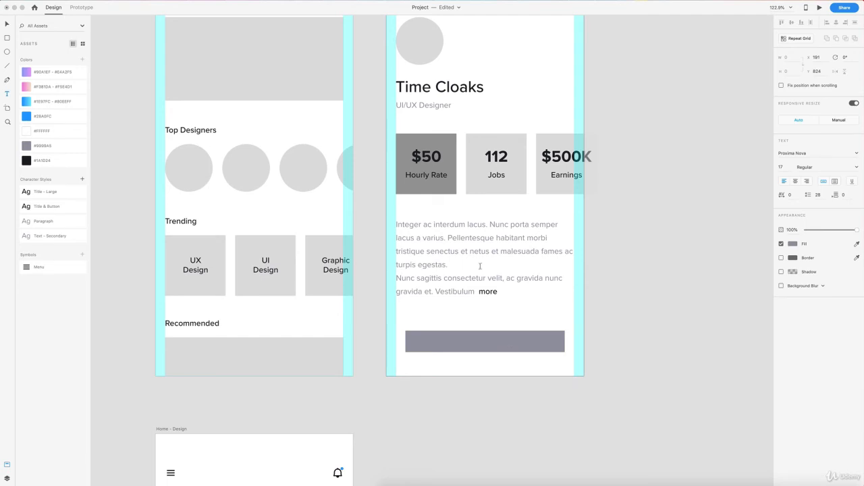
pyautogui.click(5, 24)
pyautogui.click(28, 207)
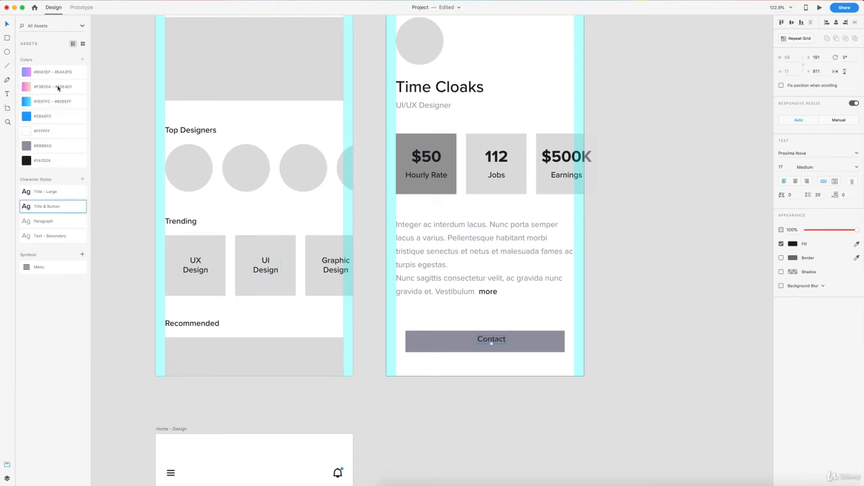
pyautogui.click(40, 130)
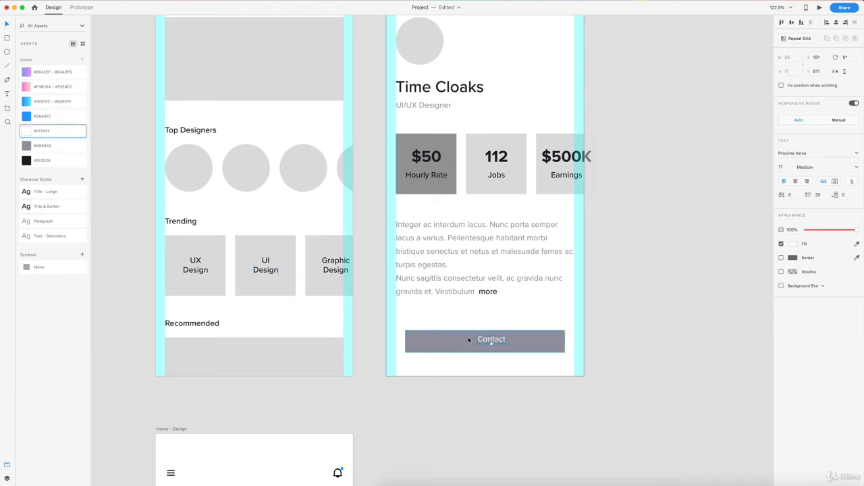
# - Centre the "Contact" label vertically and horizontally on the button rectangle
pyautogui.click(535, 339)
pyautogui.click(842, 25)
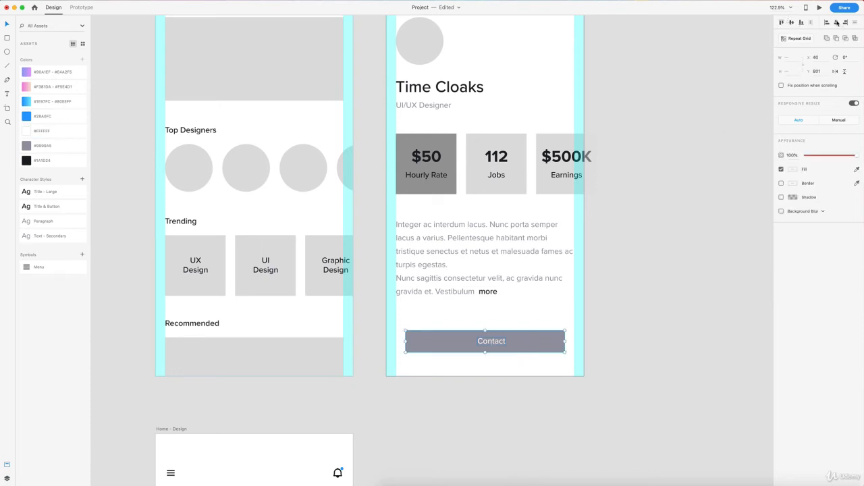
pyautogui.click(837, 23)
pyautogui.click(644, 267)
pyautogui.scroll(2, 644, 150)
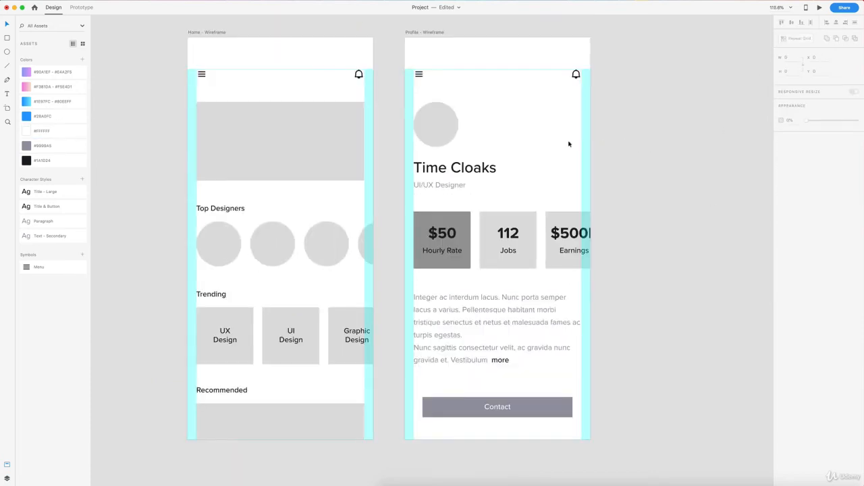
# - Duplicate the bell icon to X 208, Y 402 in the Style Guide's Icons row and ungroup the copy
pyautogui.scroll(-5, 550, 140)
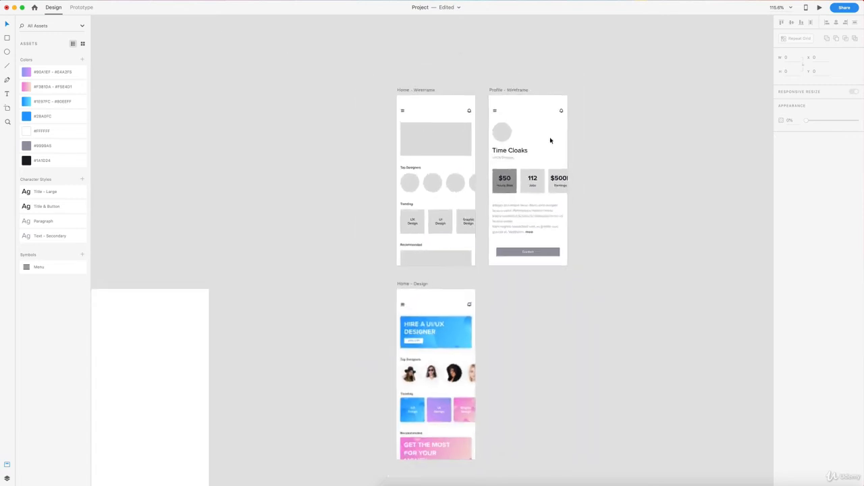
pyautogui.hscroll(-10, 580, 114)
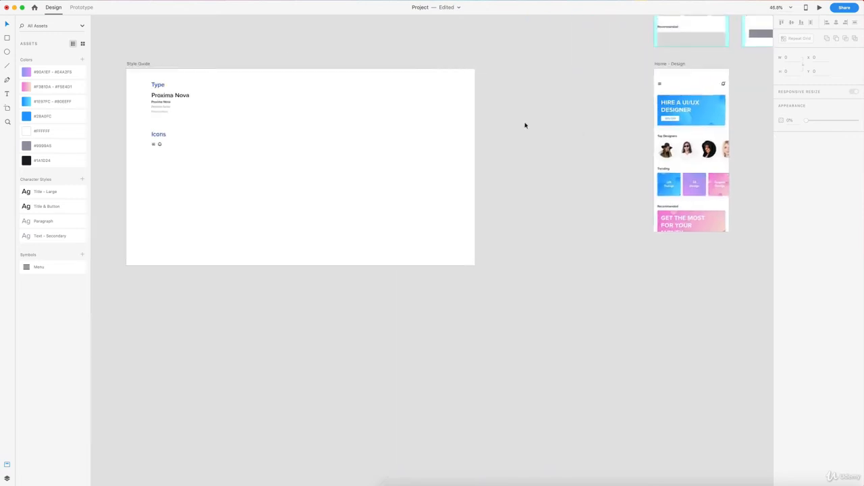
pyautogui.scroll(3, 334, 145)
pyautogui.scroll(5, 313, 143)
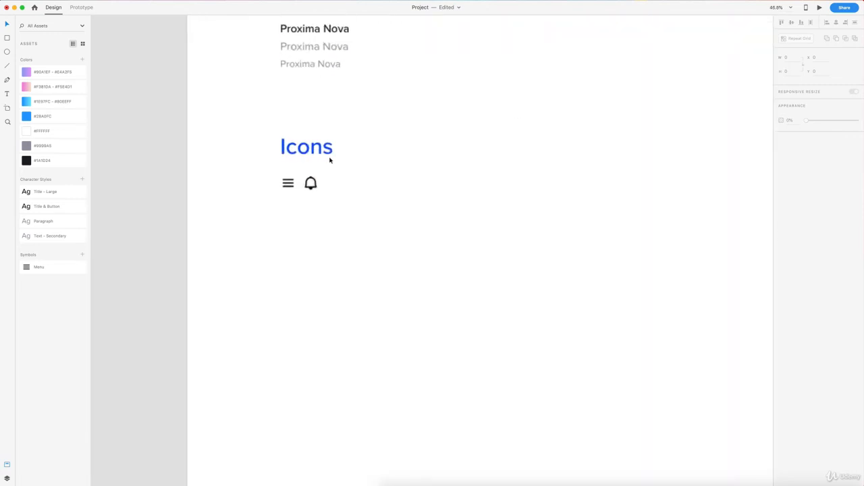
pyautogui.click(311, 188)
pyautogui.moveTo(311, 190); pyautogui.dragTo(334, 189)
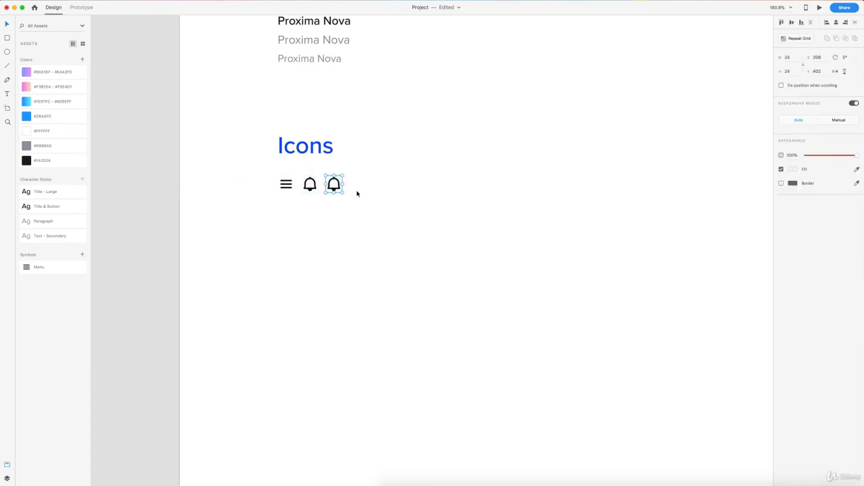
pyautogui.press('super+shift+g')
pyautogui.click(356, 195)
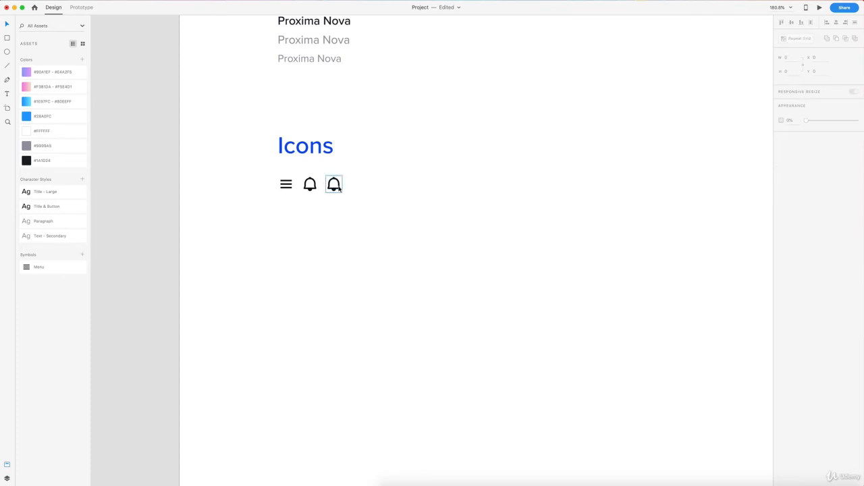
# - Pull the bell shape out of the ungrouped copy and delete it, keeping only the empty 24 by 24 frame
pyautogui.scroll(5, 337, 189)
pyautogui.moveTo(339, 191); pyautogui.dragTo(382, 192)
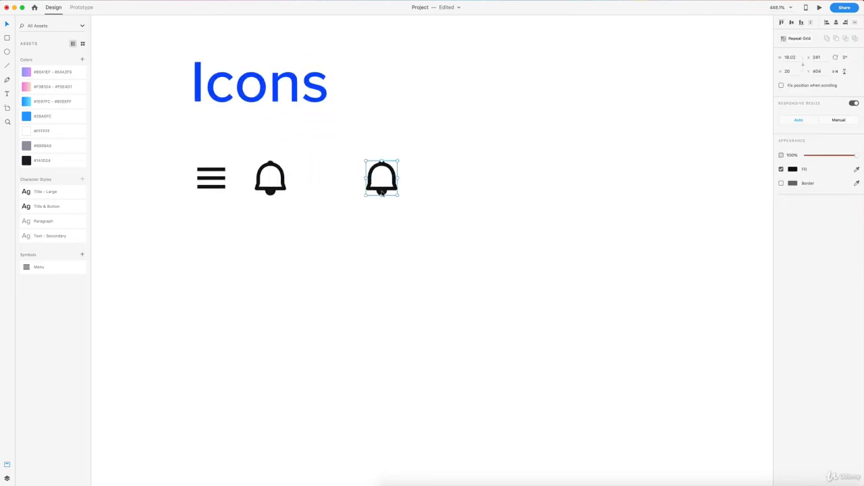
pyautogui.press('Delete')
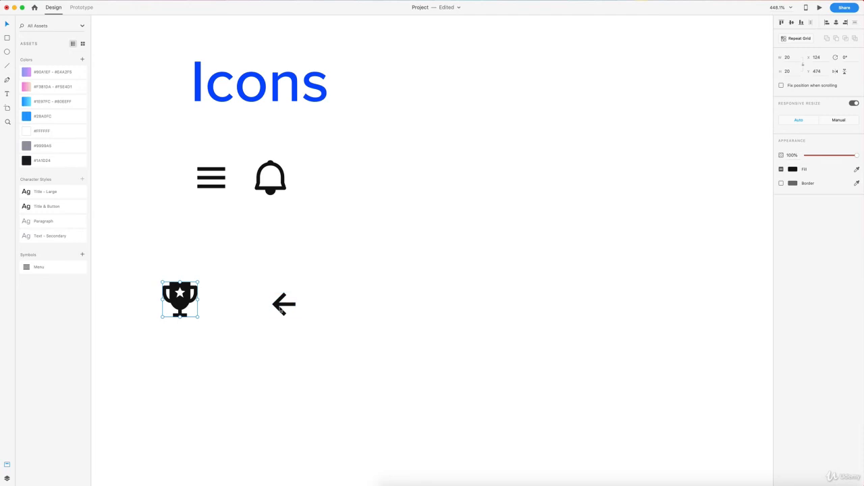
# - Move the arrow icon below the empty frame and align both on their vertical middles
pyautogui.click(310, 278)
pyautogui.click(282, 306)
pyautogui.moveTo(284, 306); pyautogui.dragTo(329, 250)
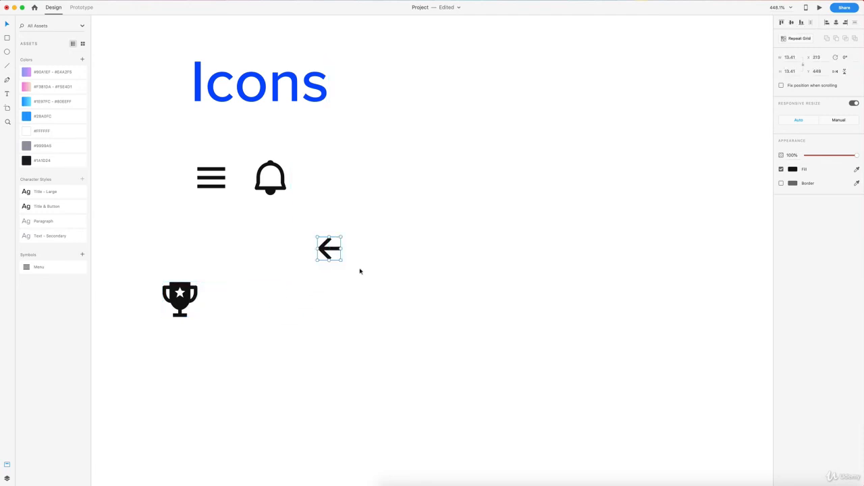
pyautogui.moveTo(389, 303); pyautogui.dragTo(316, 161)
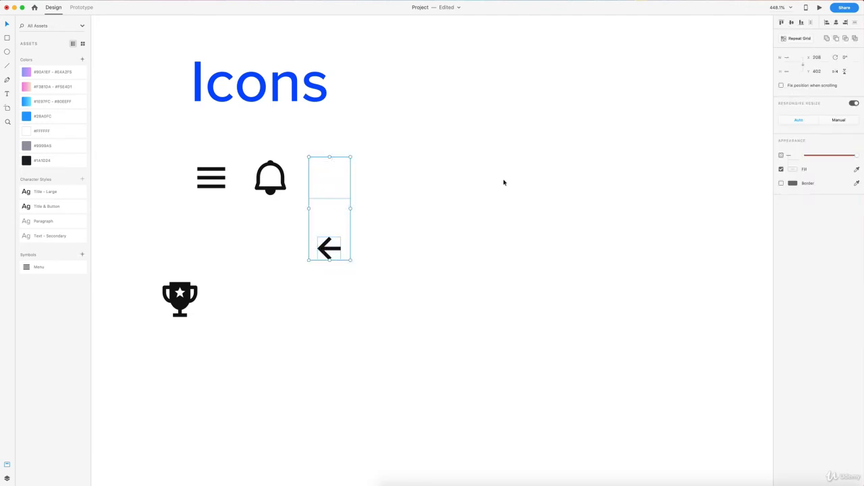
pyautogui.click(792, 23)
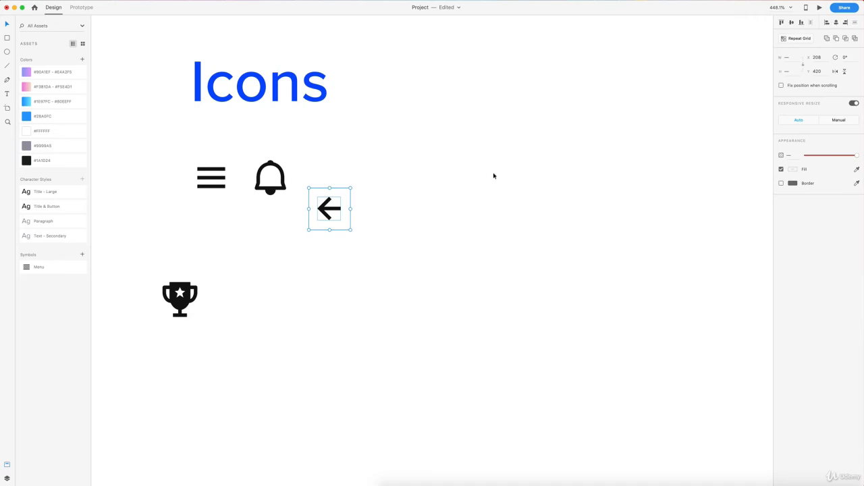
# - Line the framed arrow up with the Icons row, duplicate it at X 242, Y 402, and delete the copy's arrow shape
pyautogui.moveTo(334, 210); pyautogui.dragTo(387, 177)
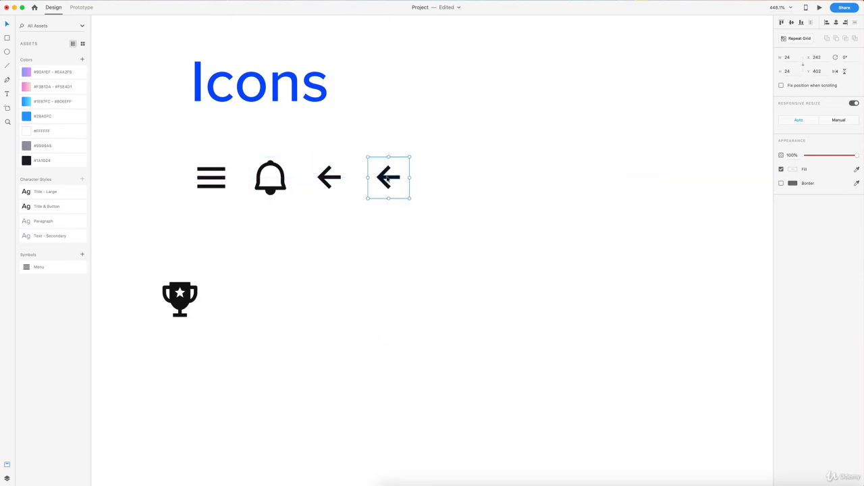
pyautogui.doubleClick(390, 178)
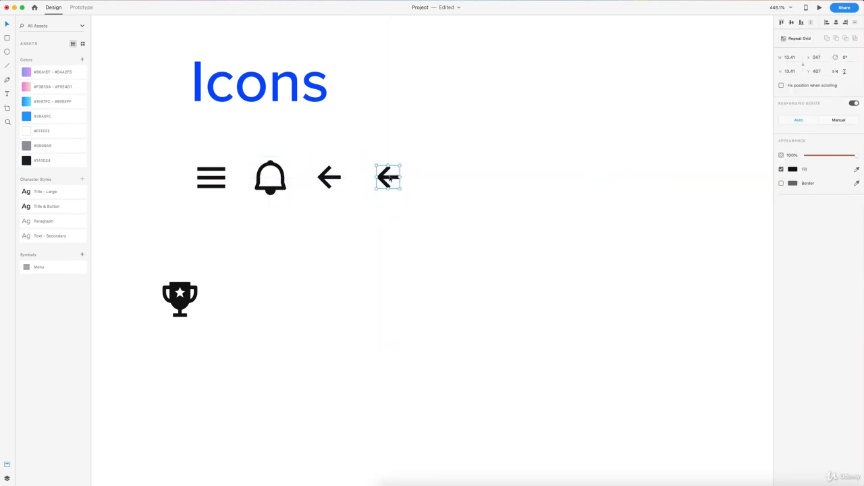
pyautogui.press('Delete')
# - Move the trophy icon onto the empty frame beside the arrow and centre it vertically and horizontally within the frame
pyautogui.moveTo(179, 299); pyautogui.dragTo(392, 180)
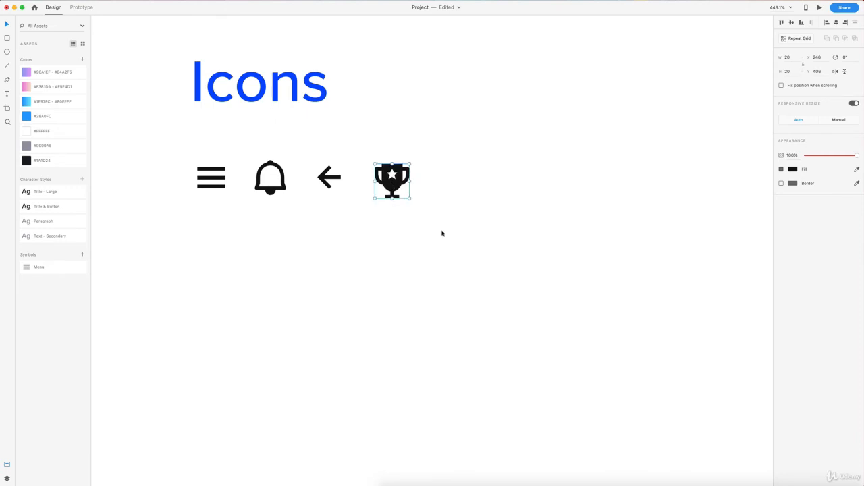
pyautogui.moveTo(442, 233); pyautogui.dragTo(376, 150)
pyautogui.click(792, 23)
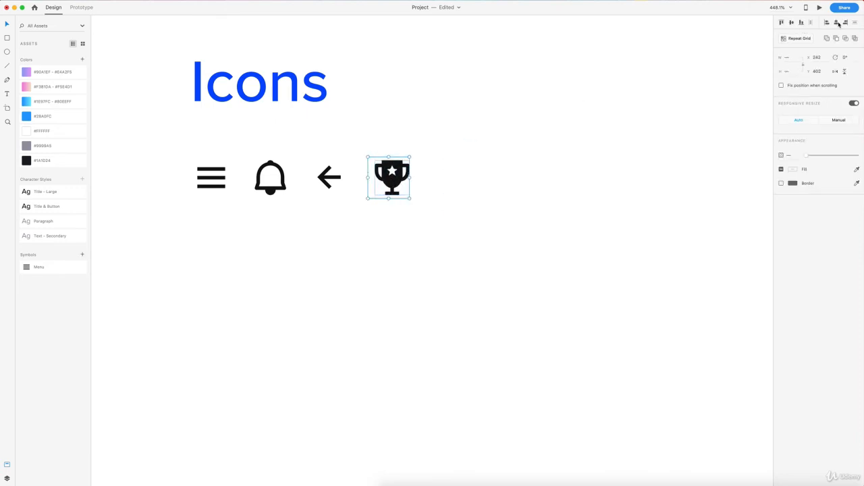
pyautogui.click(836, 25)
pyautogui.click(529, 235)
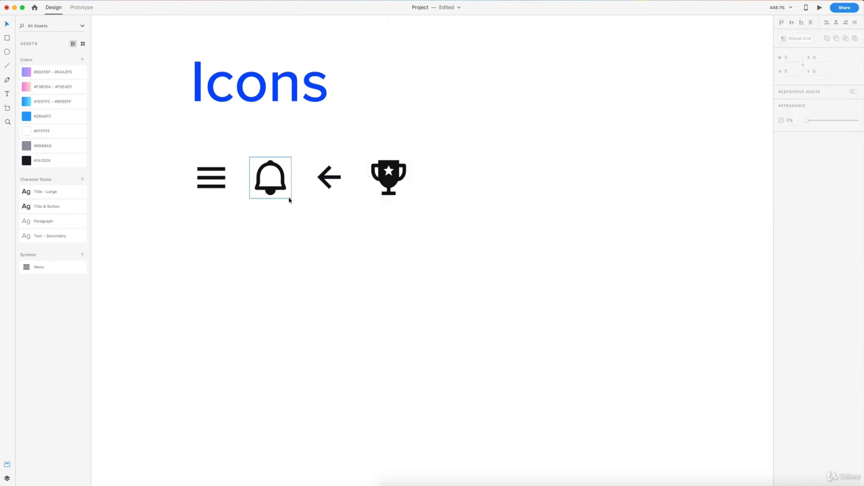
# - Copy the bell with the blue notification dot from the Home - Design artboard to directly below the Style Guide's plain bell
pyautogui.scroll(-10, 290, 200)
pyautogui.hscroll(7, 311, 206)
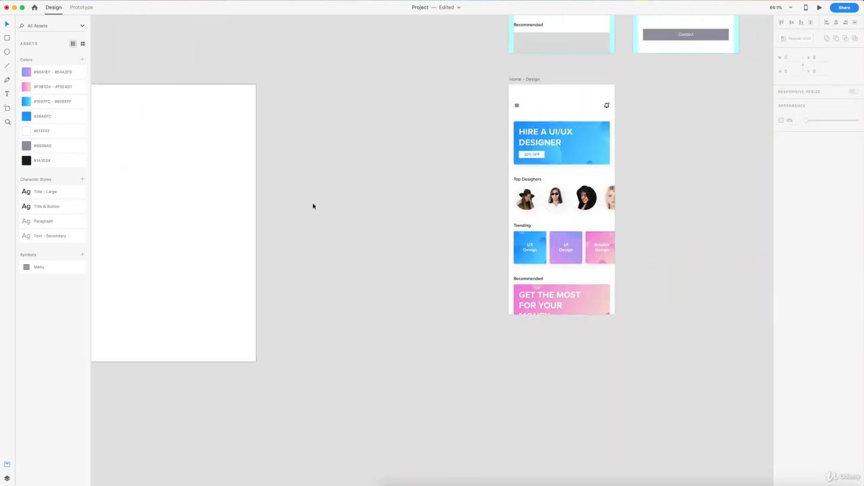
pyautogui.click(578, 102)
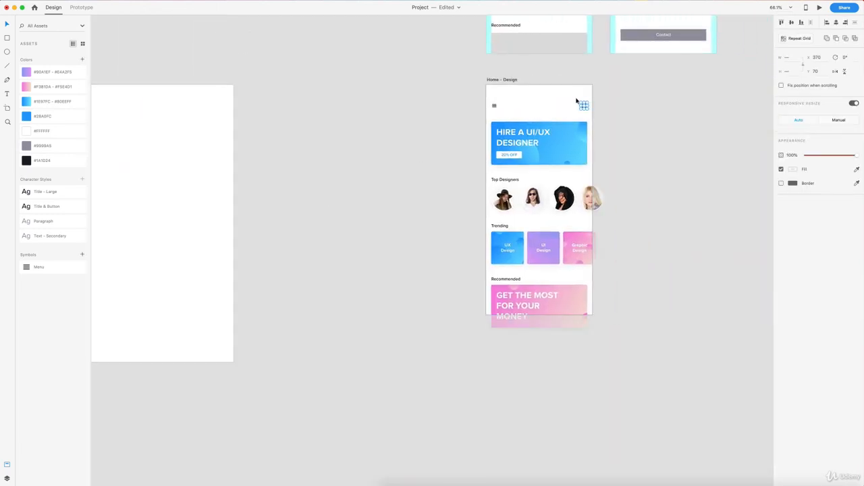
pyautogui.hscroll(-7, 396, 166)
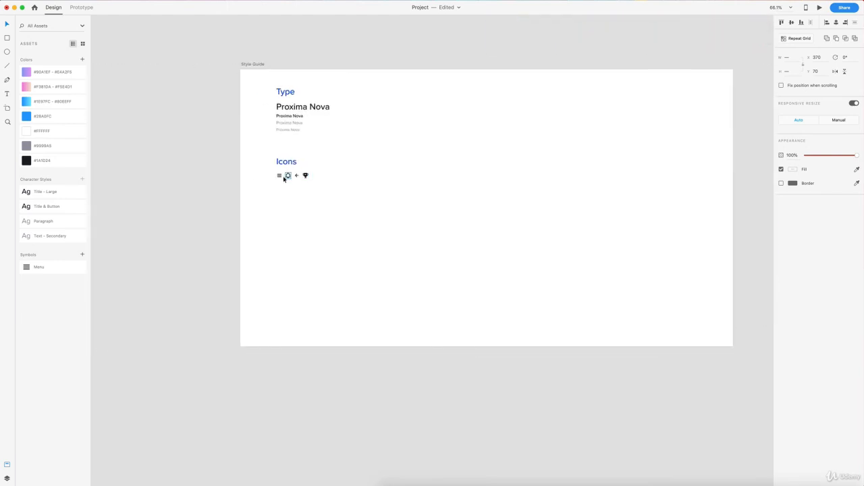
pyautogui.scroll(10, 290, 179)
pyautogui.hotkey('ctrl', 'v')
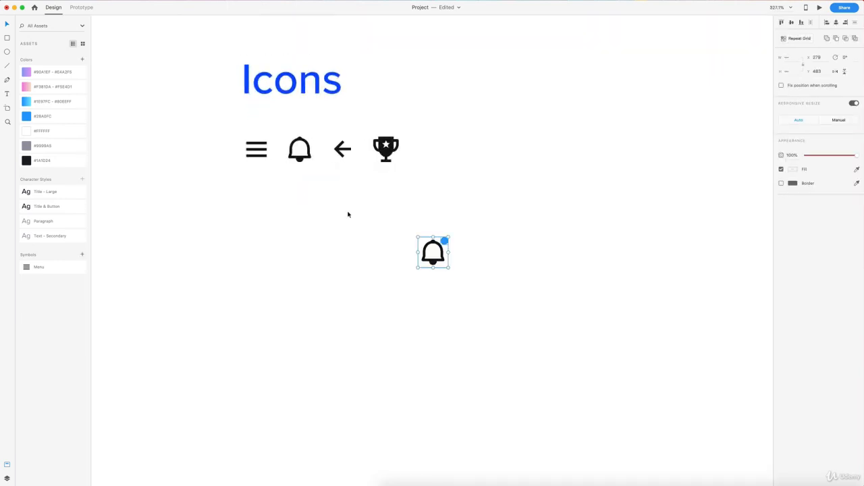
pyautogui.moveTo(443, 252); pyautogui.dragTo(309, 191)
pyautogui.click(378, 223)
# - Copy the arrow and trophy icons from the Style Guide and paste them onto the Profile - Wireframe artboard
pyautogui.scroll(-5, 378, 223)
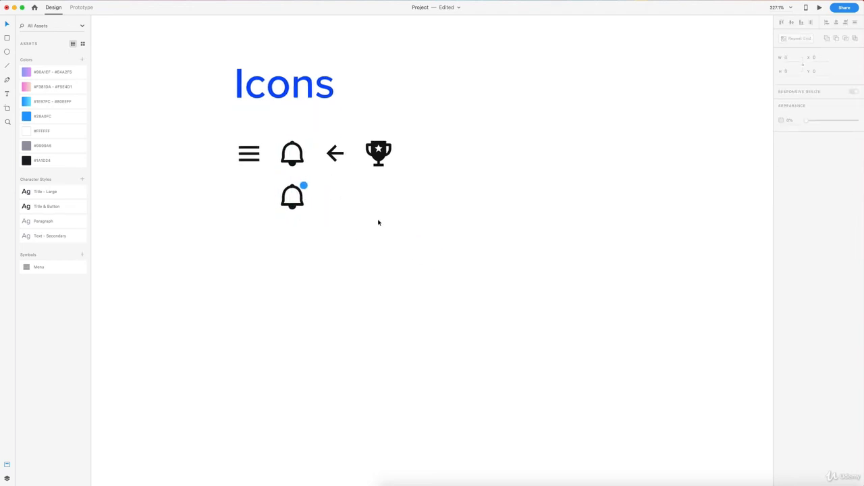
pyautogui.moveTo(404, 212); pyautogui.dragTo(374, 197)
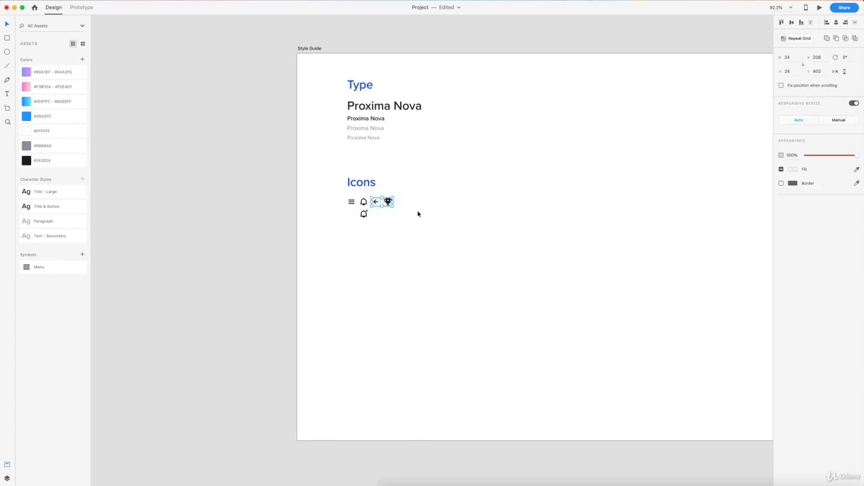
pyautogui.hscroll(10, 417, 214)
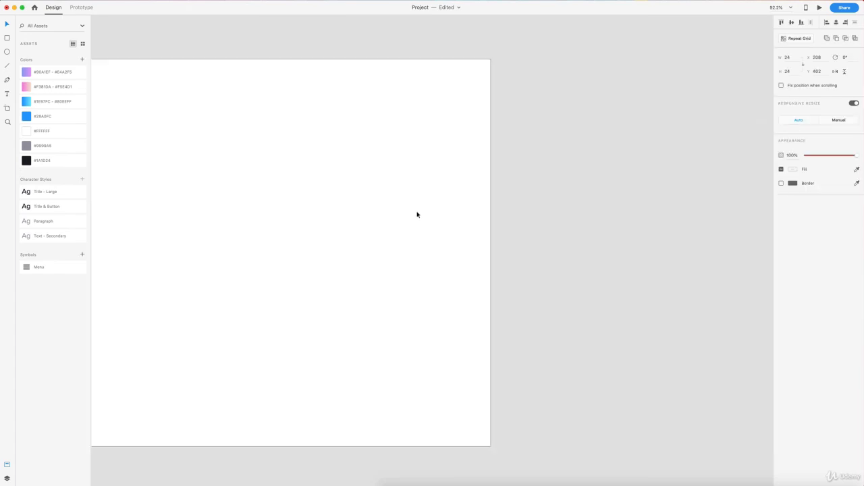
pyautogui.scroll(-10, 416, 214)
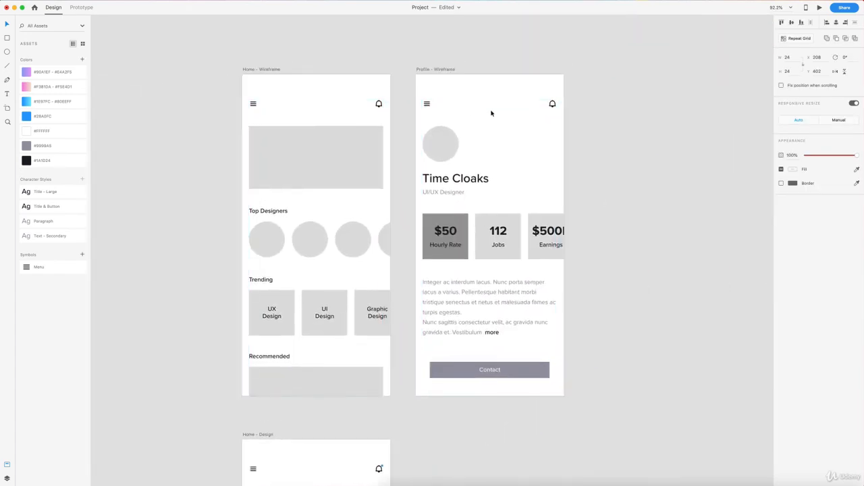
pyautogui.scroll(5, 491, 112)
pyautogui.press('super+v')
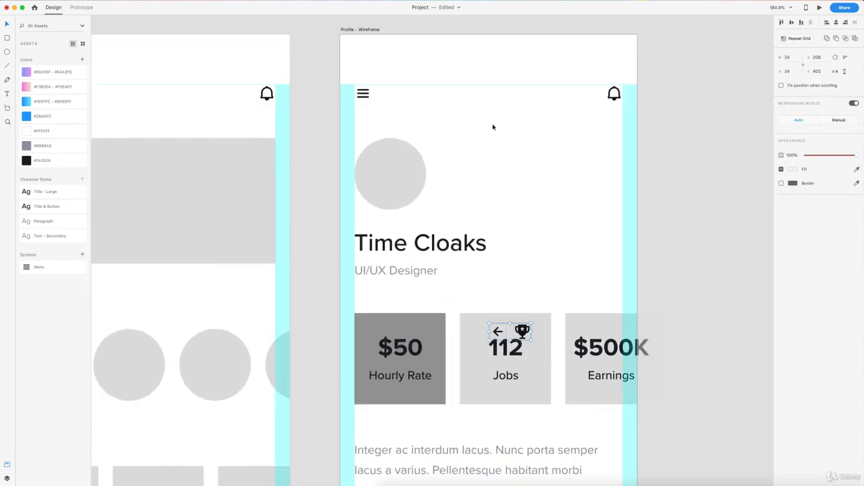
# - Replace the Profile wireframe's menu icon with the back arrow and place the trophy in the middle of the header
pyautogui.moveTo(520, 331); pyautogui.dragTo(363, 92)
pyautogui.click(440, 121)
pyautogui.hscroll(-3, 443, 120)
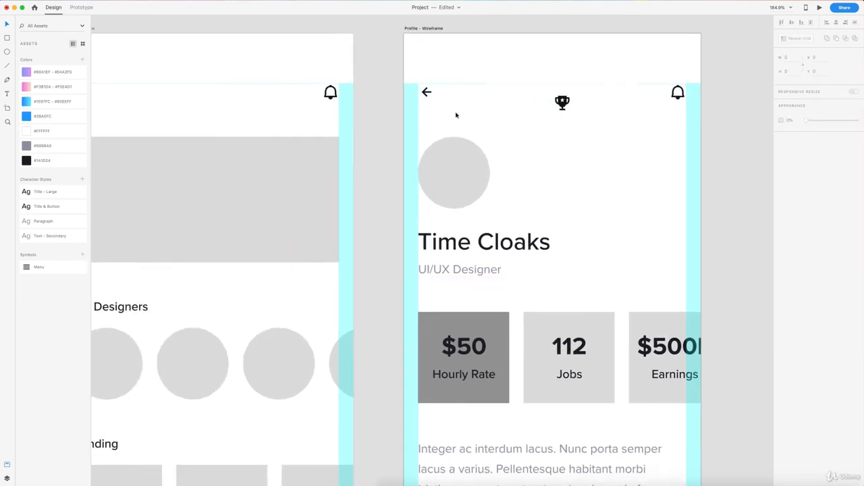
pyautogui.scroll(-4, 462, 176)
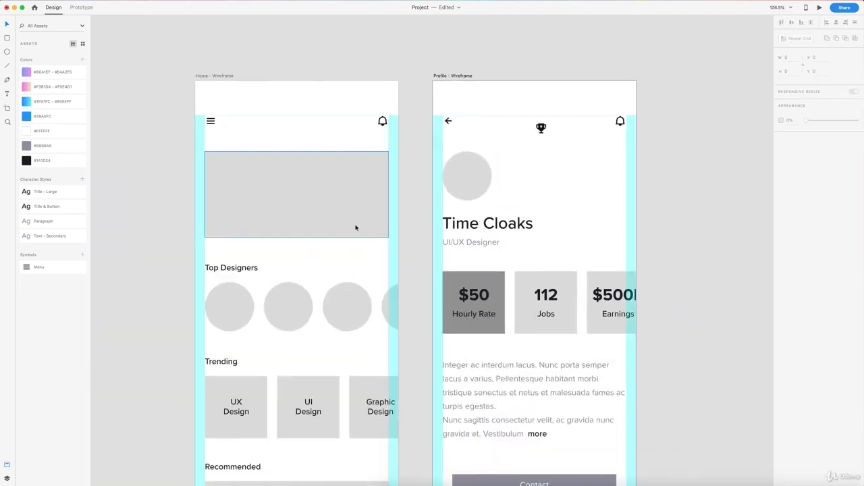
pyautogui.scroll(-3, 355, 225)
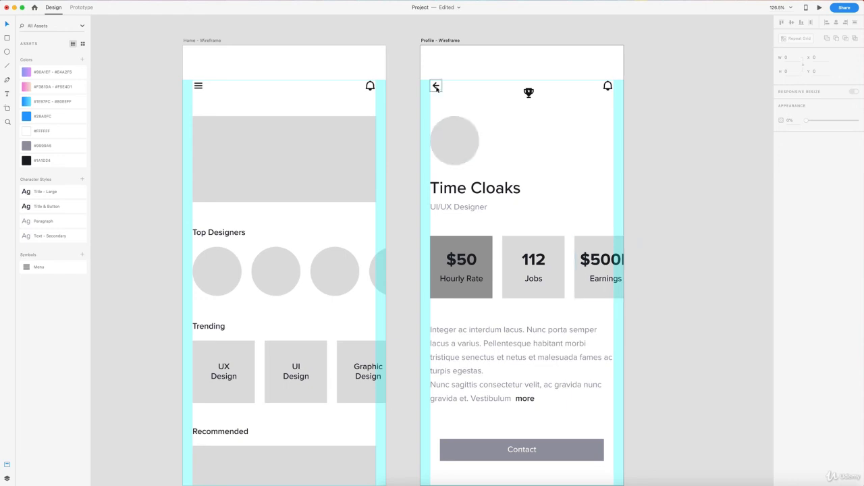
pyautogui.scroll(5, 453, 111)
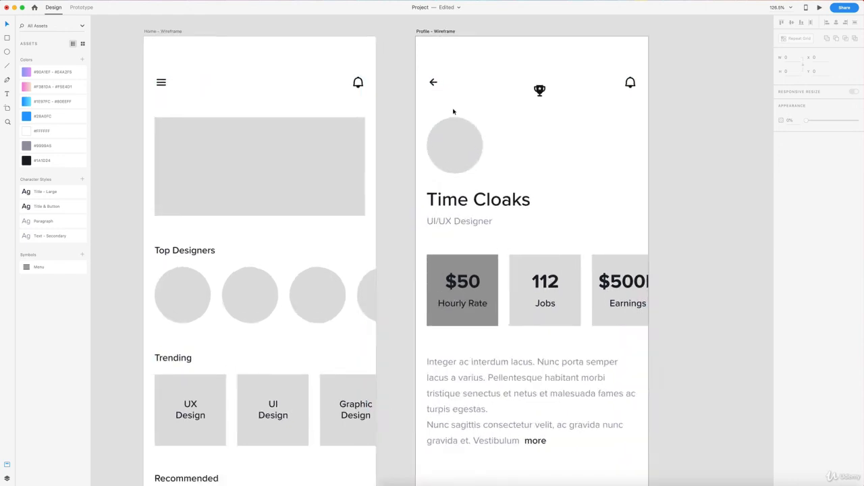
# - Delete the extra "e" from the first name in the profile heading and align the heading with the artboard's left margin
pyautogui.click(563, 86)
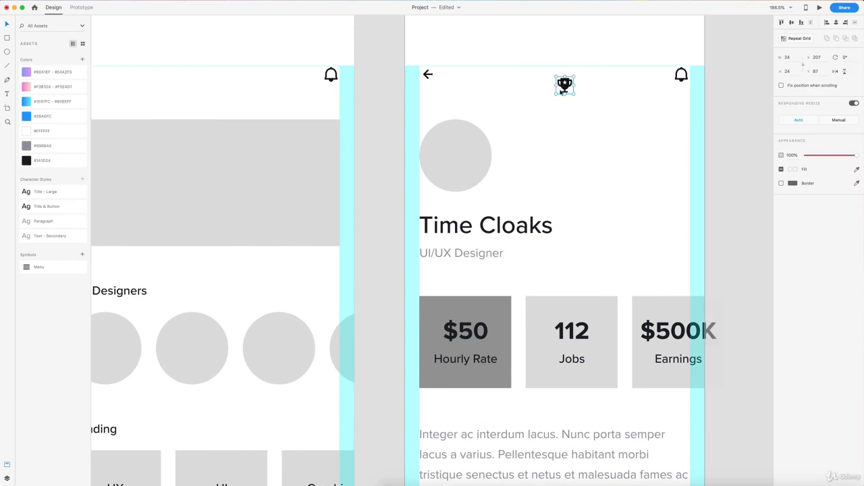
pyautogui.doubleClick(472, 229)
pyautogui.press('Escape')
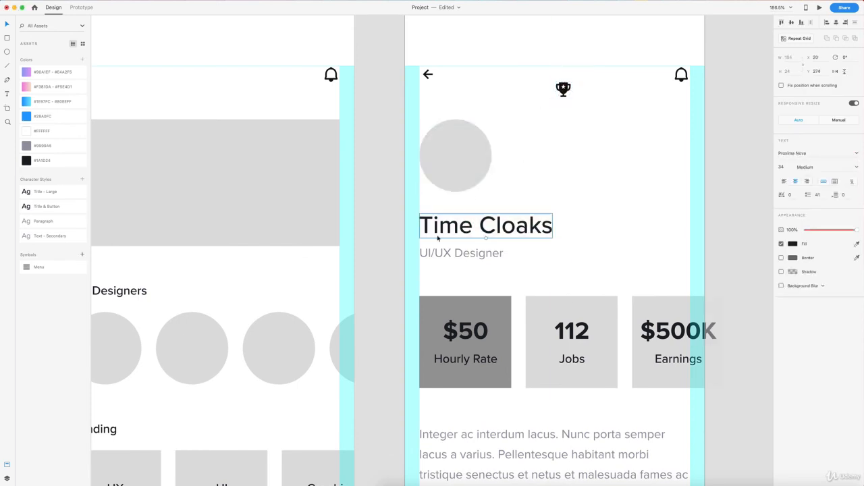
pyautogui.doubleClick(470, 227)
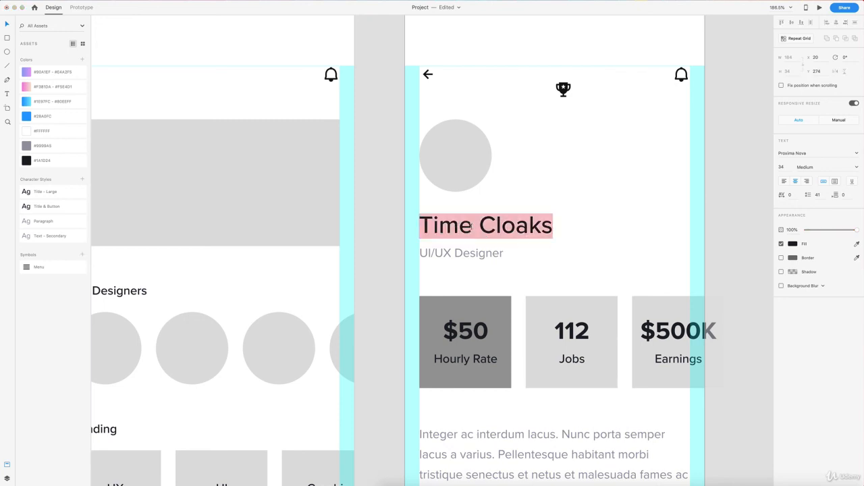
pyautogui.click(472, 228)
pyautogui.press('BackSpace')
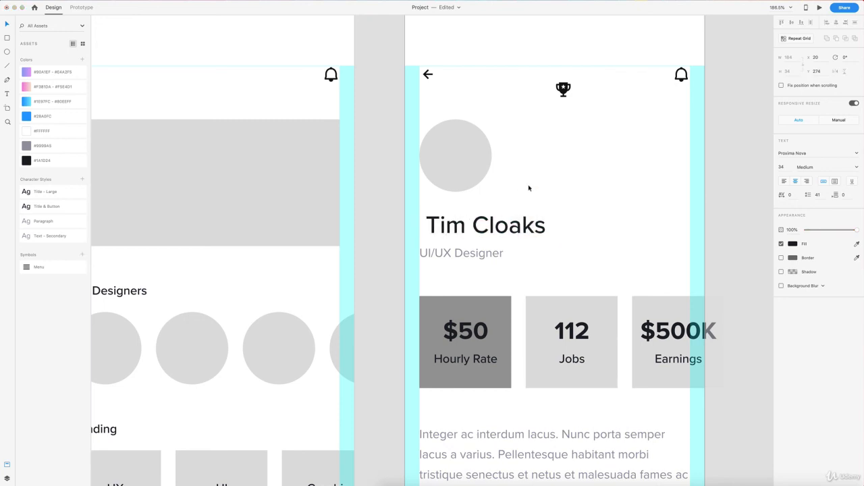
pyautogui.press('Escape')
pyautogui.moveTo(522, 217); pyautogui.dragTo(515, 216)
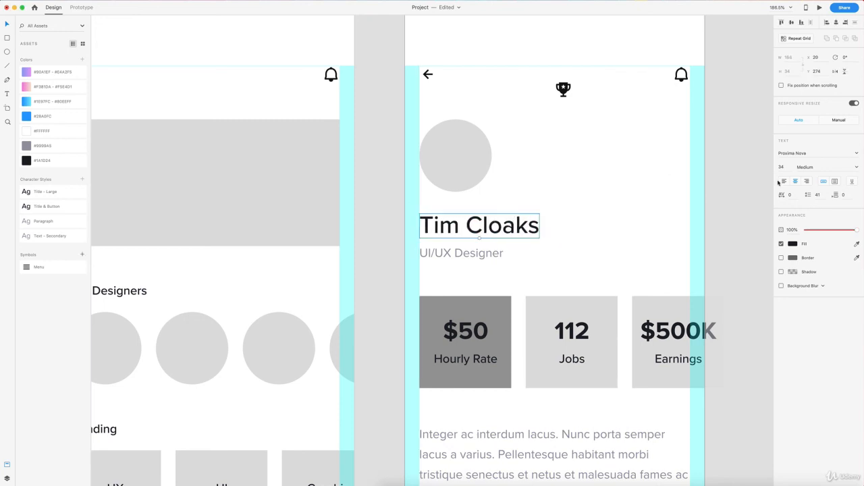
pyautogui.click(594, 139)
# - Move the trophy icon to the upper-right corner of the avatar circle, flush with the circle's top and right edges
pyautogui.scroll(-5, 511, 139)
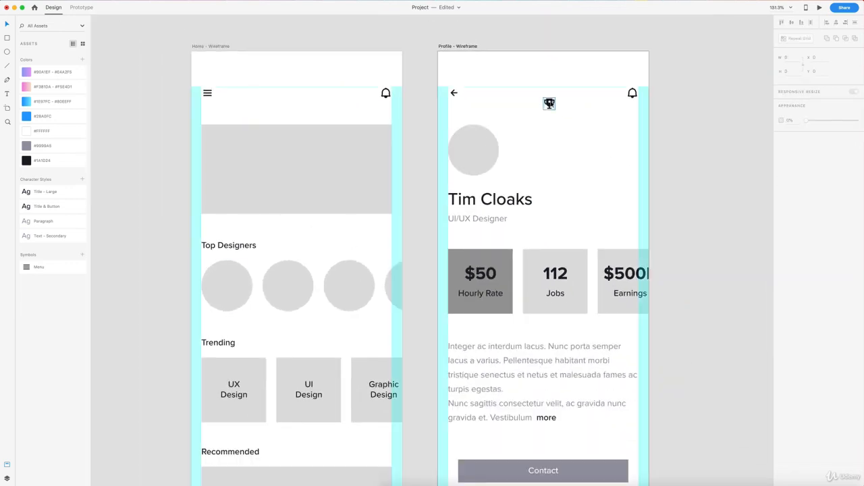
pyautogui.scroll(3, 549, 102)
pyautogui.moveTo(550, 103); pyautogui.dragTo(446, 157)
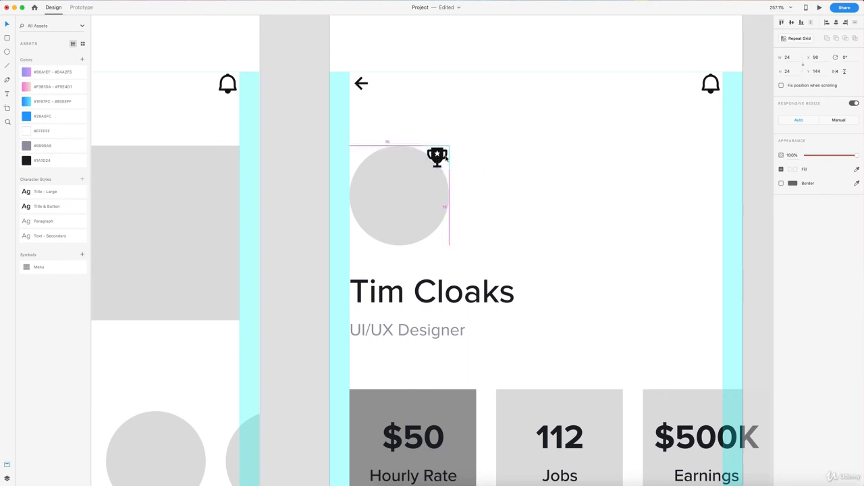
pyautogui.moveTo(446, 157); pyautogui.dragTo(446, 157)
pyautogui.click(504, 171)
pyautogui.scroll(-5, 505, 172)
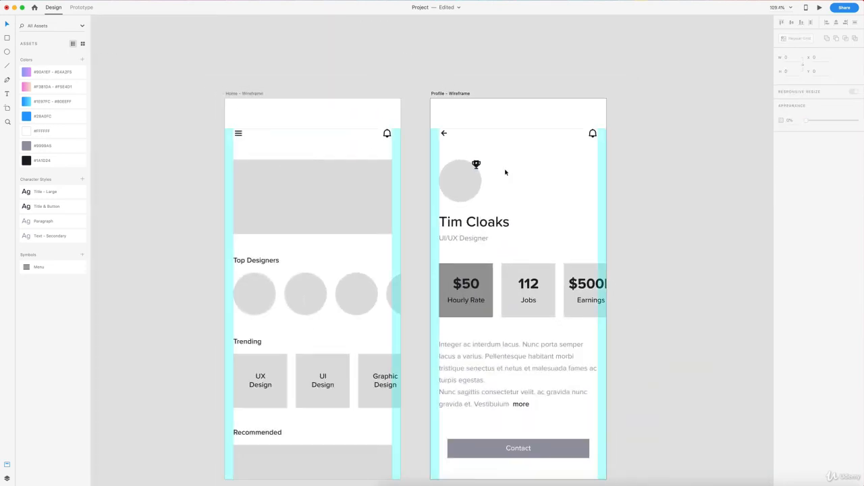
pyautogui.scroll(-3, 523, 168)
pyautogui.press('super+shift+apostrophe')
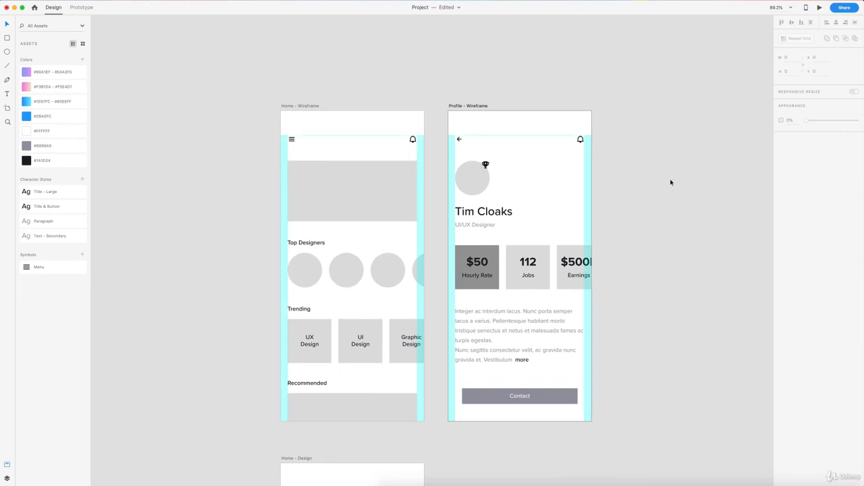
pyautogui.scroll(-2, 671, 181)
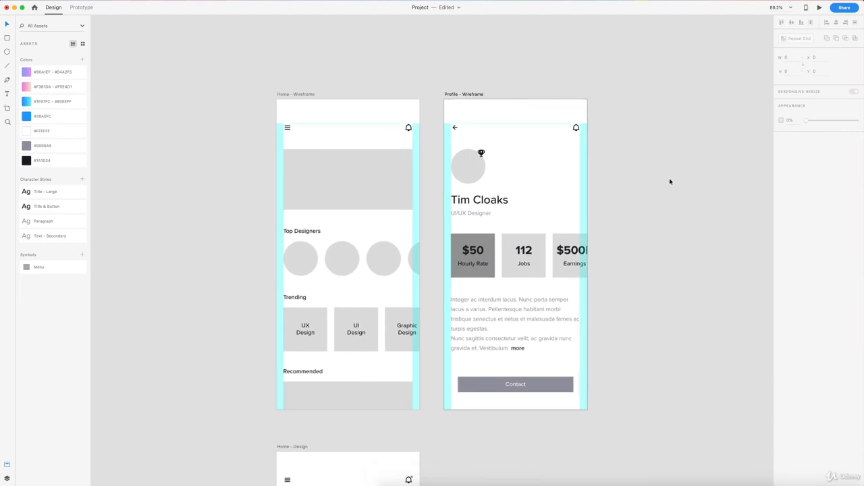